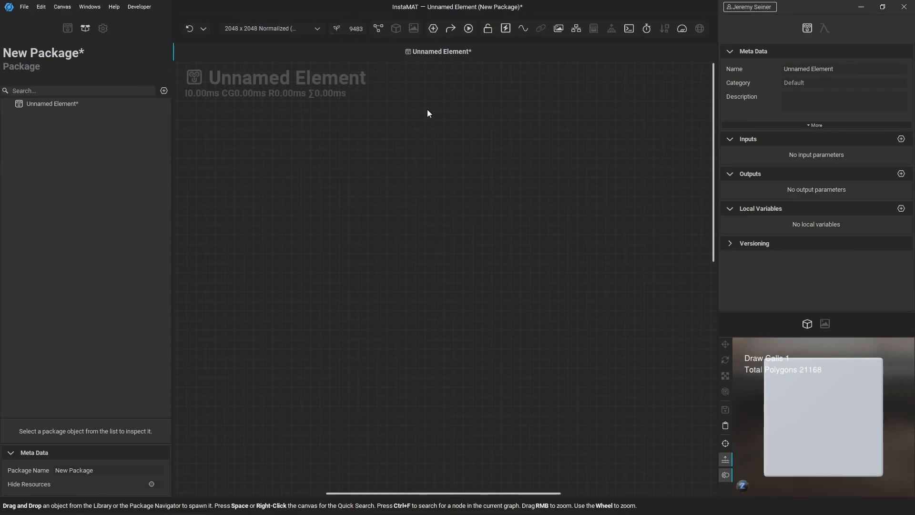
Create a new nPass Element Graph in the package
click(434, 28)
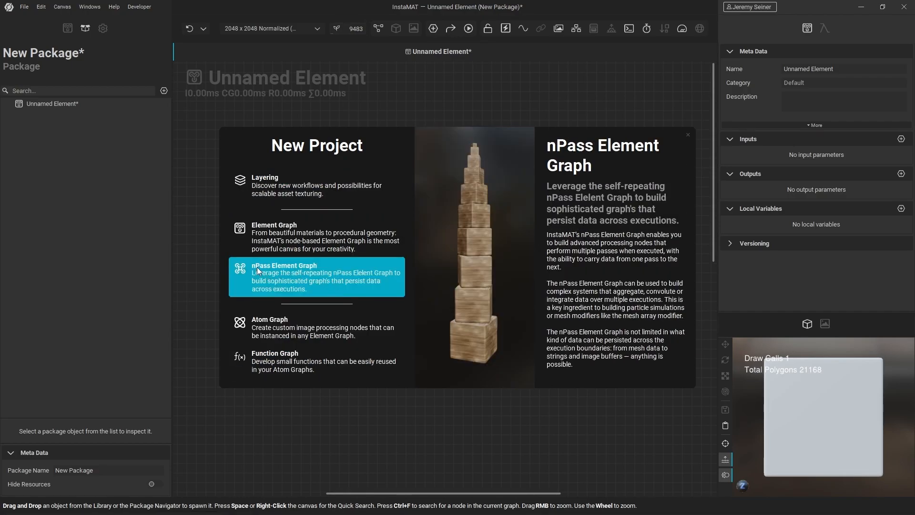
click(311, 274)
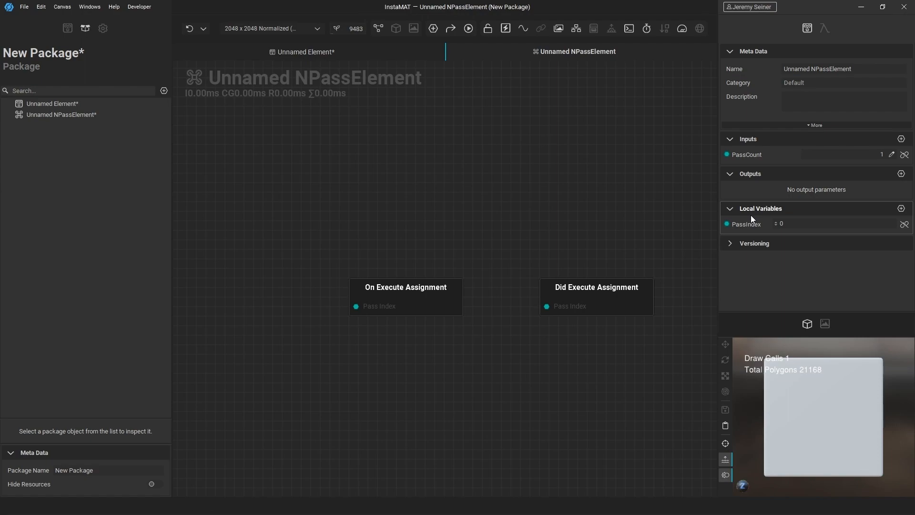
Place the PassIndex local variable on the canvas above the assignment nodes and undo the placement
drag(747, 224, 361, 194)
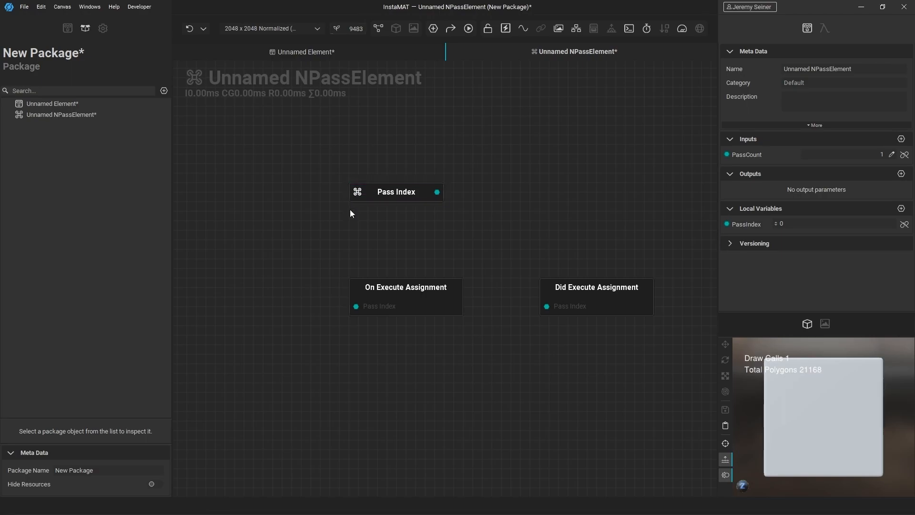
key(ctrl+z)
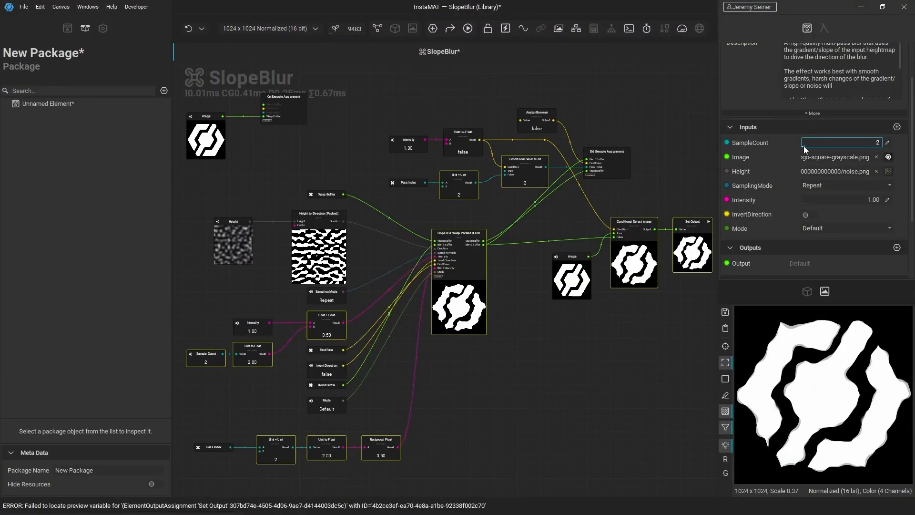
mouse_move(804, 146)
mouse_down()
mouse_move(797, 151)
mouse_move(814, 149)
mouse_move(787, 150)
mouse_up()
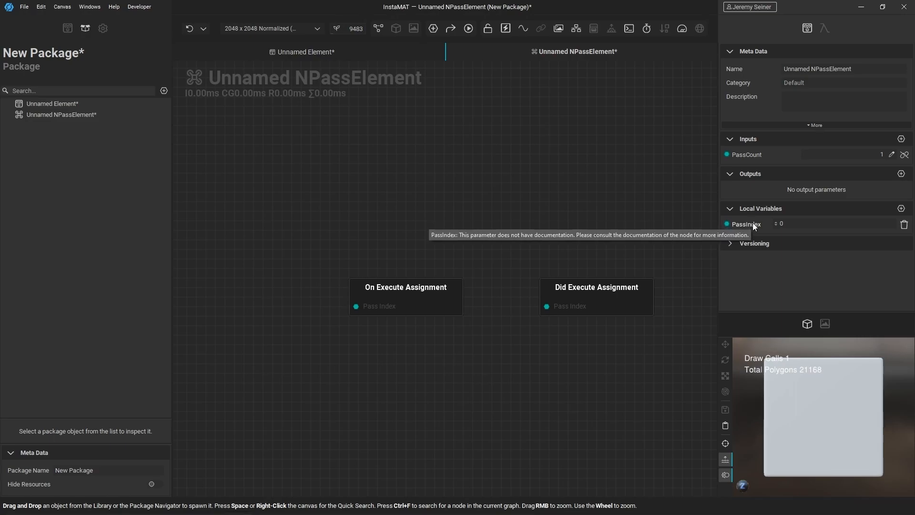
Place the PassIndex local variable as a node on the canvas, below and beside the On Execute Assignment node
drag(754, 224, 305, 397)
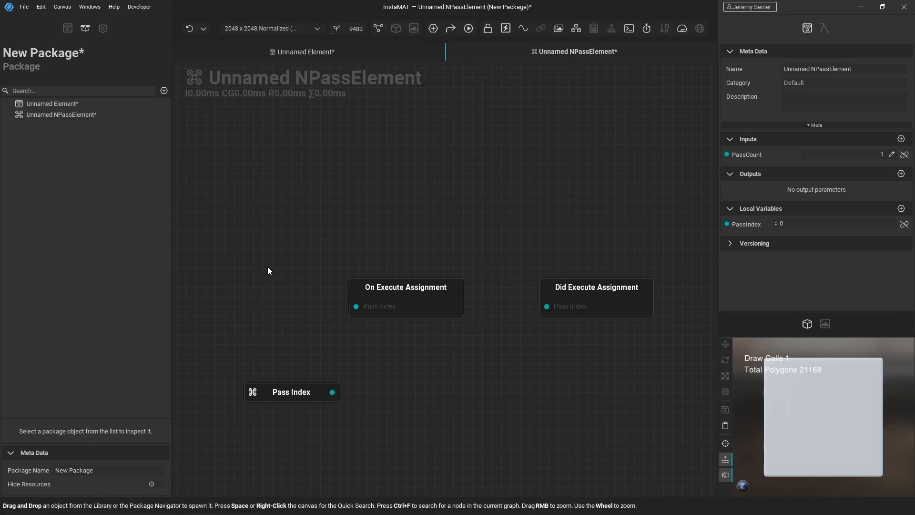
middle_drag(282, 303, 261, 205)
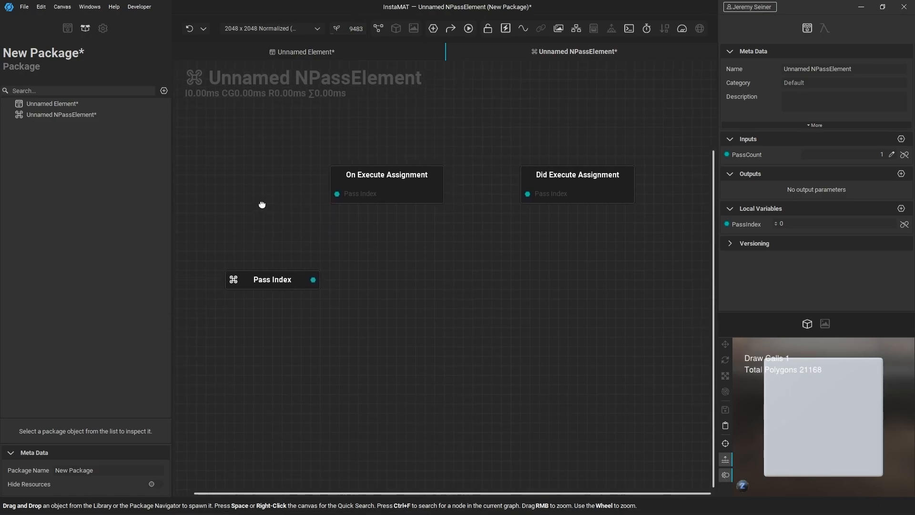
Add a Random Number node beside the Pass Index node and connect Pass Index to its Seed input
right_click(367, 305)
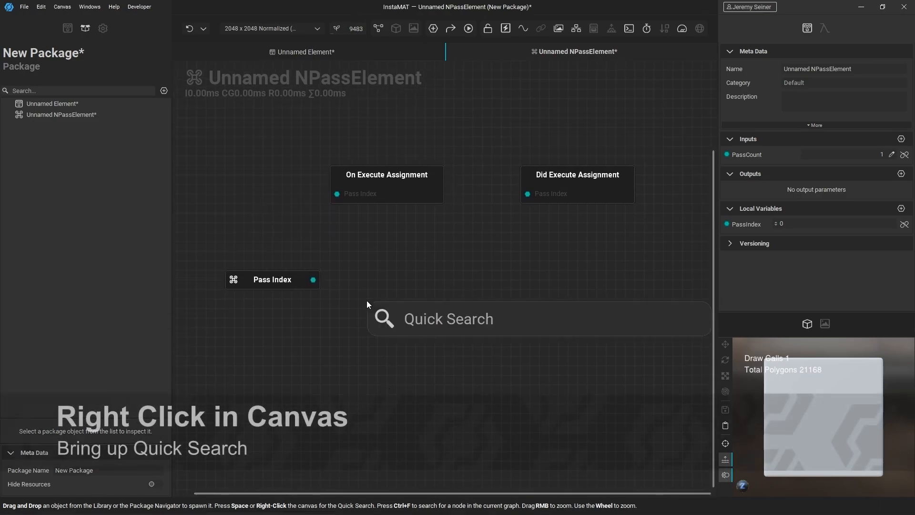
text(ra)
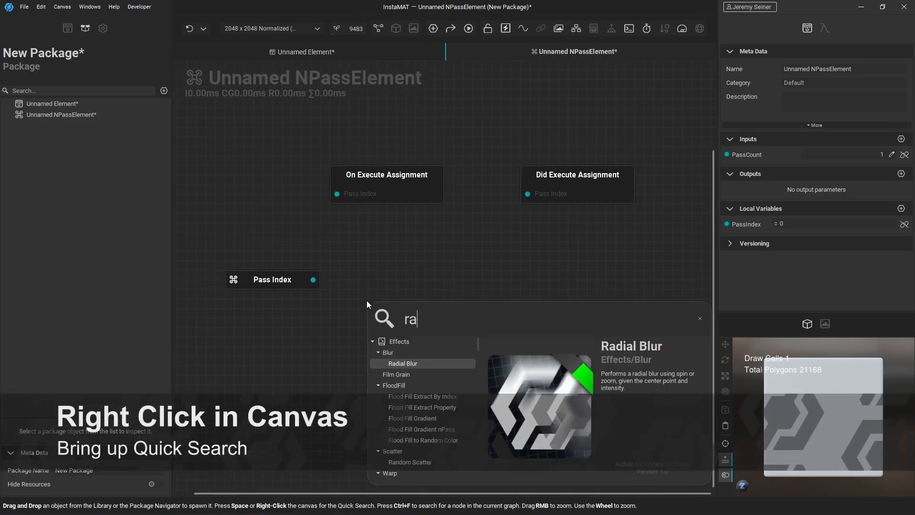
text(ndom nu)
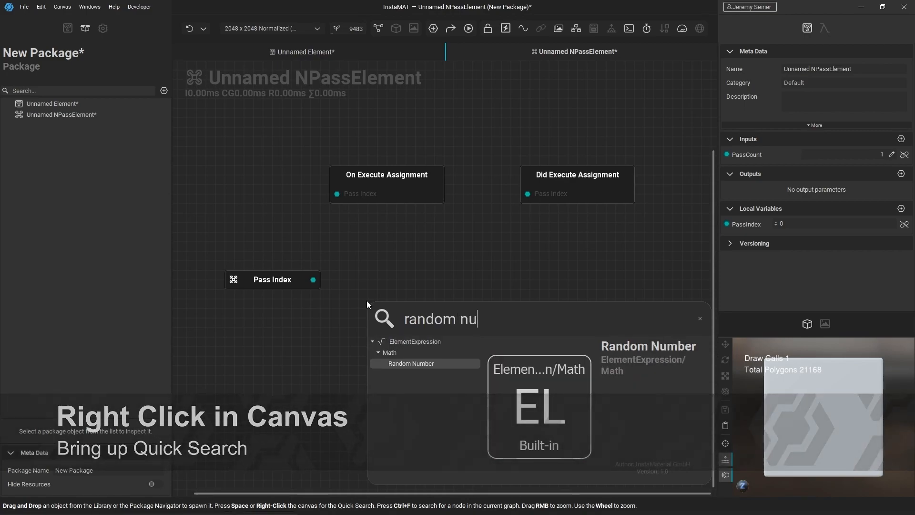
key(Escape)
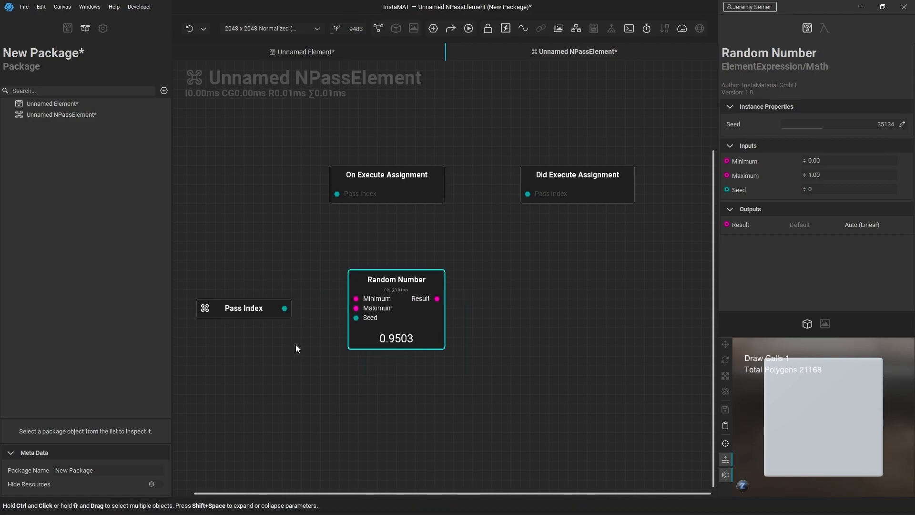
drag(287, 310, 352, 322)
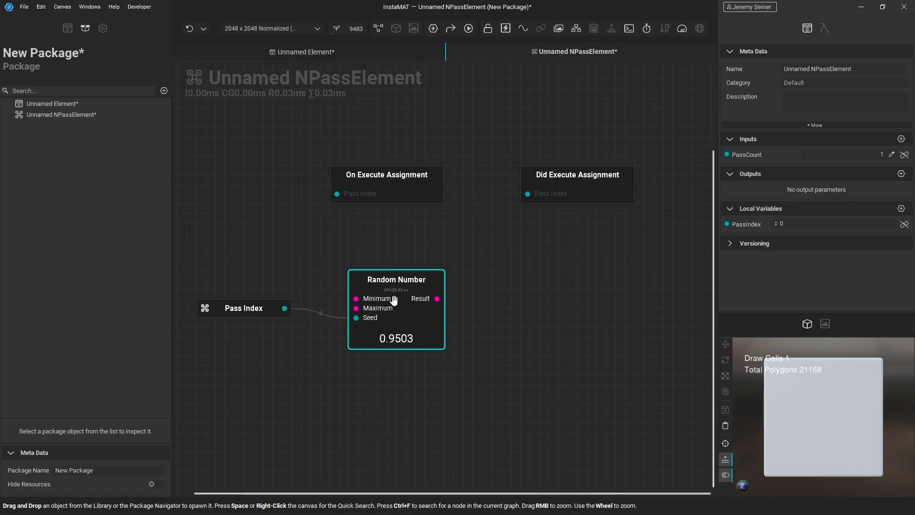
Set the Random Number node's Minimum to -1
click(427, 321)
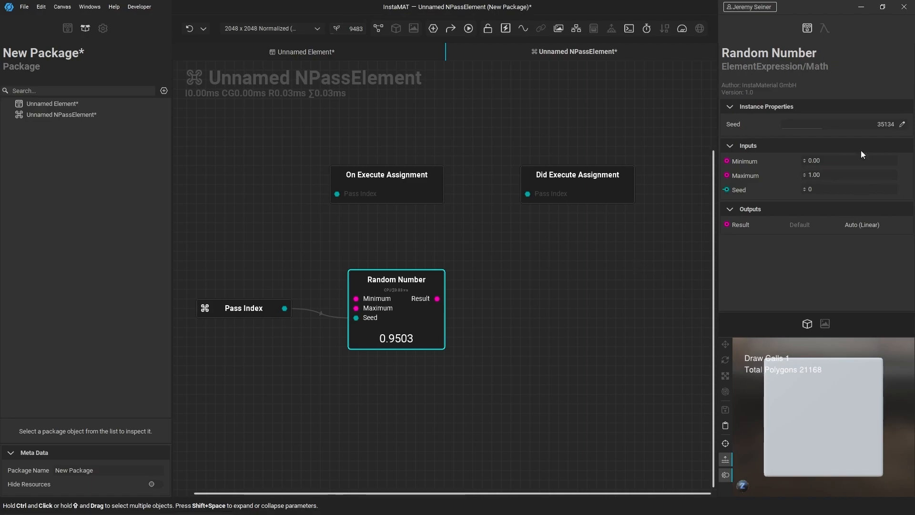
click(835, 160)
key(ctrl+a)
key(BackSpace)
text(-1)
key(Tab)
click(840, 275)
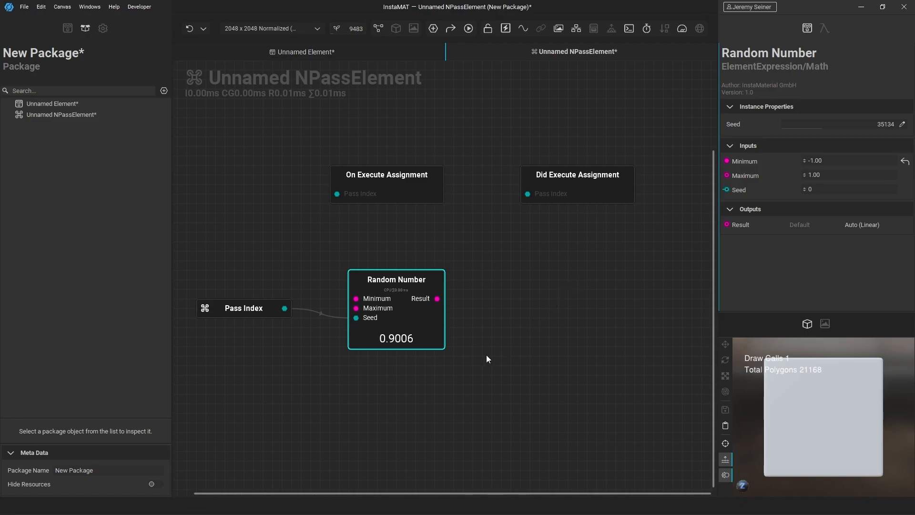
Add two more Random Number nodes, stacked below the first one
key(space)
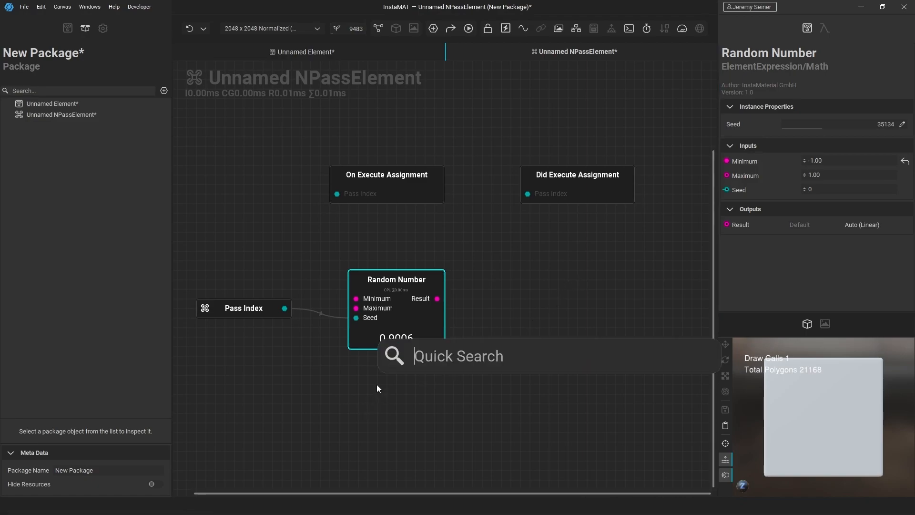
text(random)
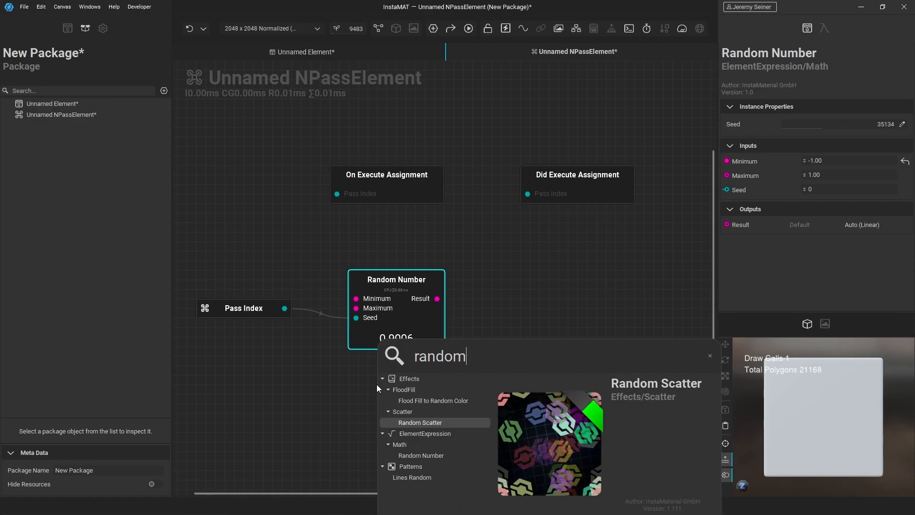
key(Down)
key(Down)
key(Down)
key(Return)
click(489, 313)
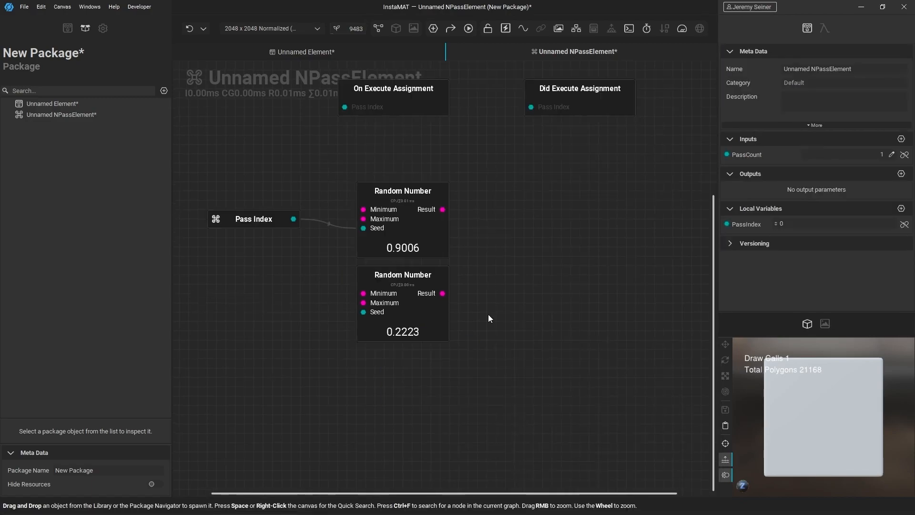
drag(404, 293, 404, 384)
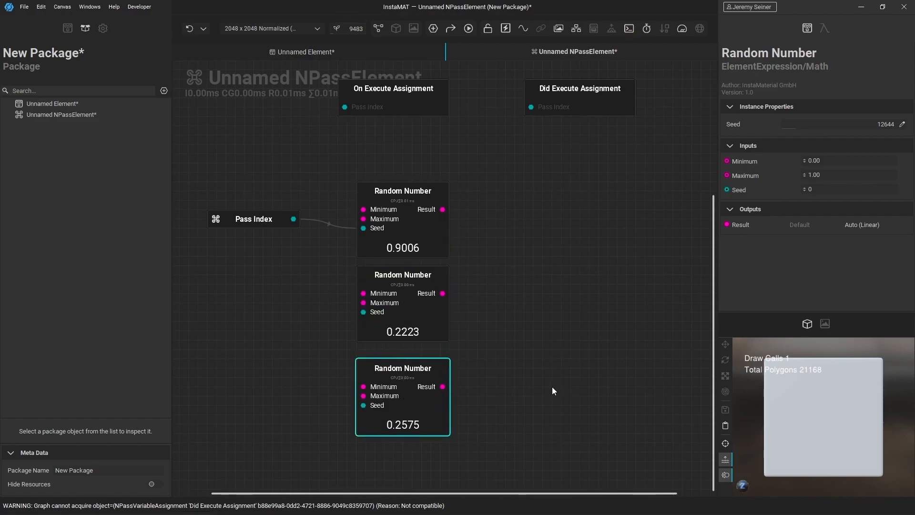
Connect Pass Index to the Seed inputs of the middle and lowest Random Number nodes, and move Pass Index level with the middle one
click(284, 219)
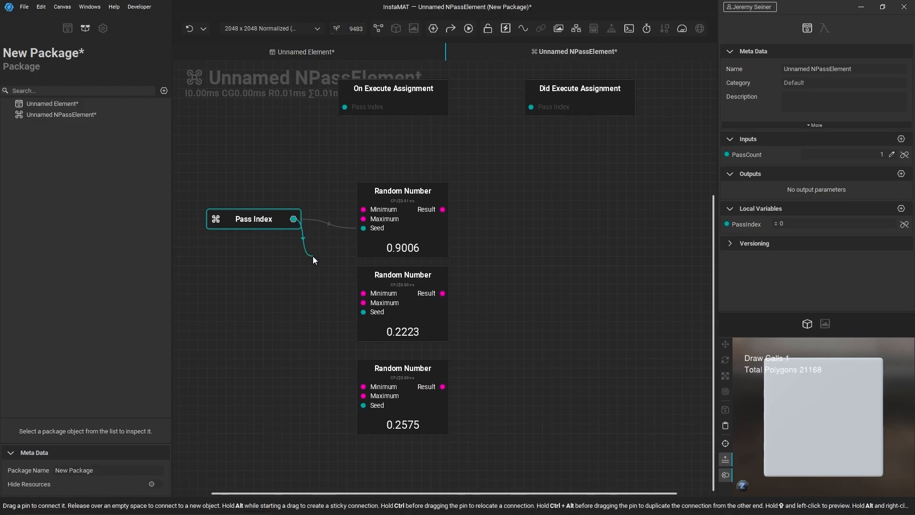
drag(312, 257, 362, 312)
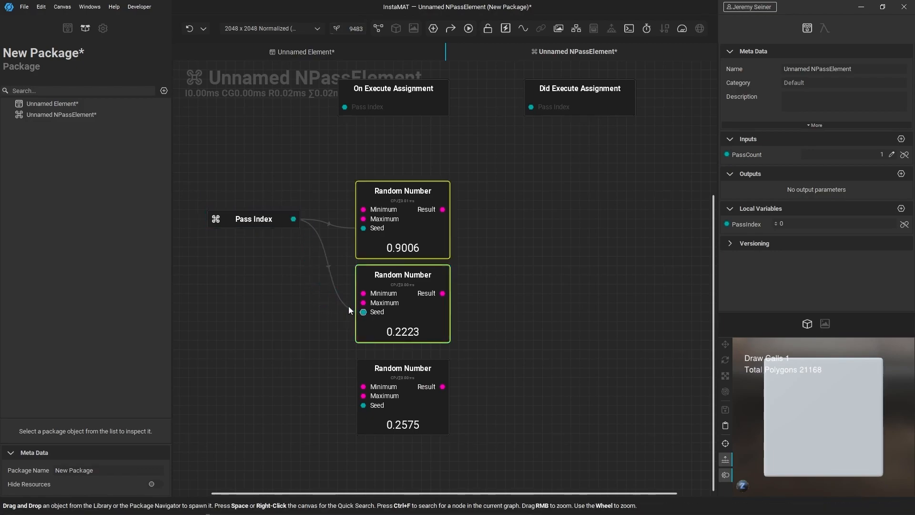
drag(293, 220, 378, 411)
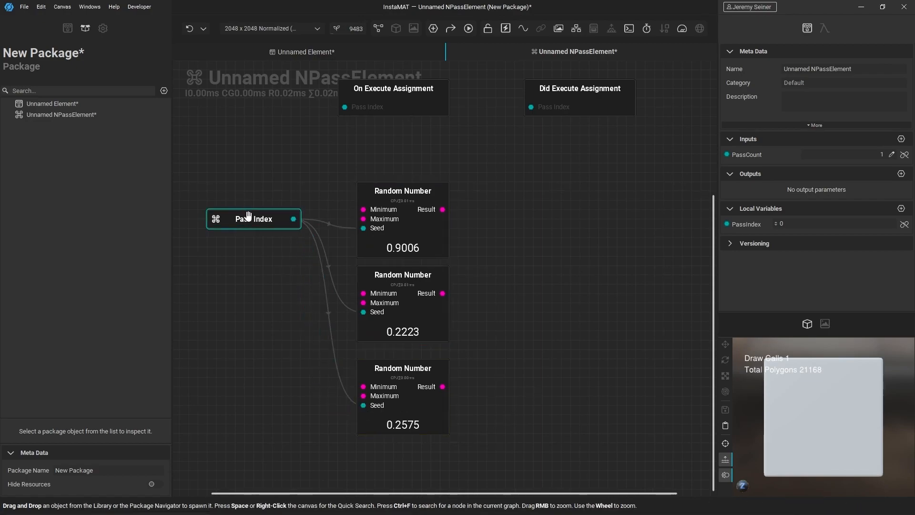
drag(255, 219, 246, 311)
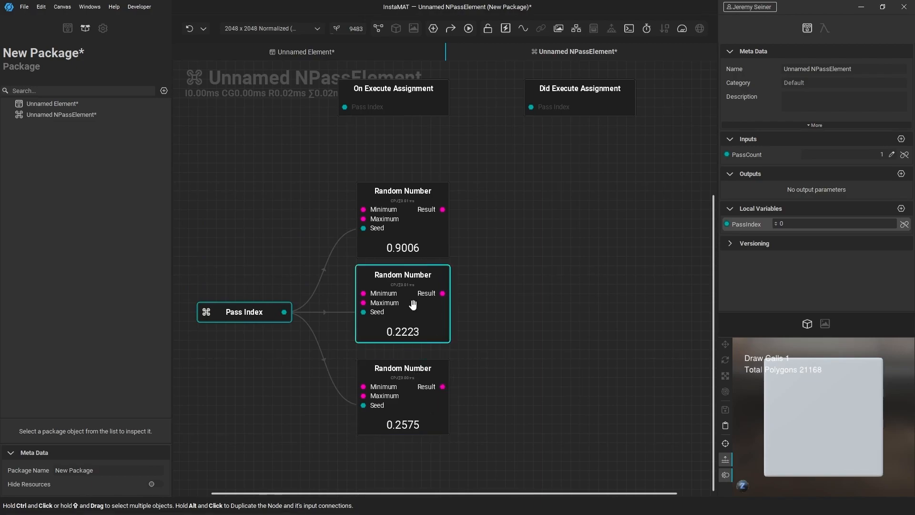
Set the middle Random Number node's Minimum to -0.5 and Maximum to 0.5
click(413, 319)
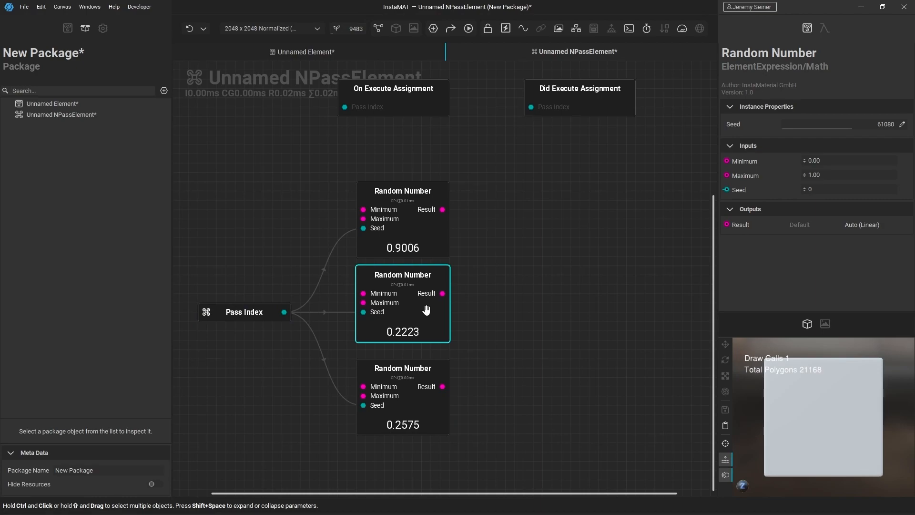
click(769, 156)
text(-0.5)
drag(824, 175, 762, 159)
text(.5)
key(Return)
Set the lowest Random Number node's Minimum to -0.5 and Maximum to 0.5
click(419, 388)
text(-.5)
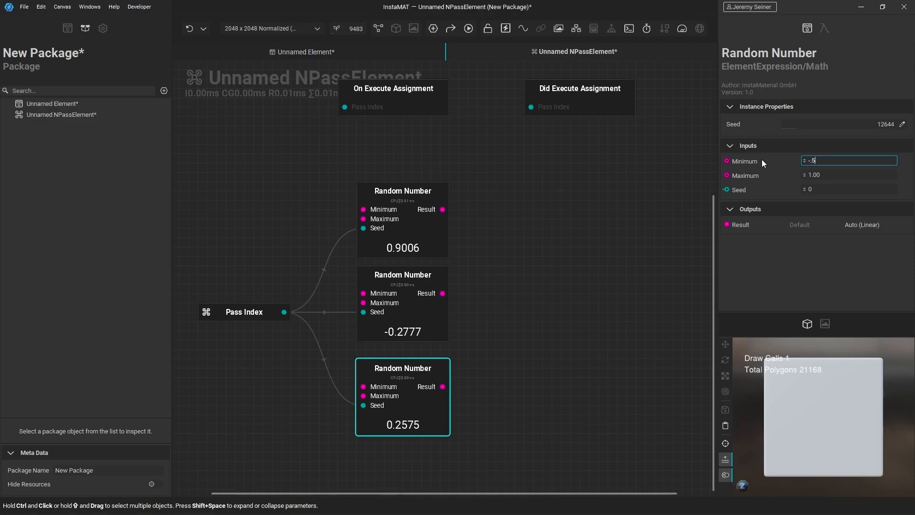
drag(830, 174, 752, 171)
text(.)
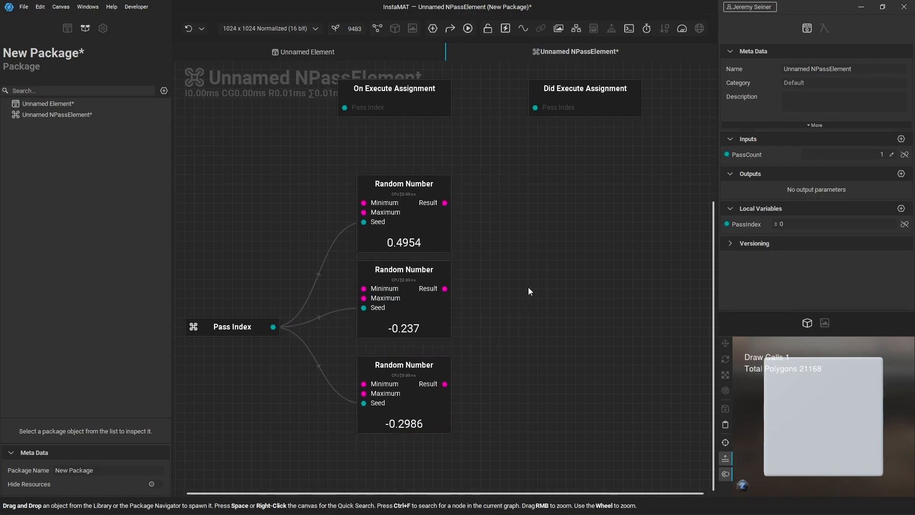
Set the instance Seed of all three Random Number nodes to 1
click(424, 212)
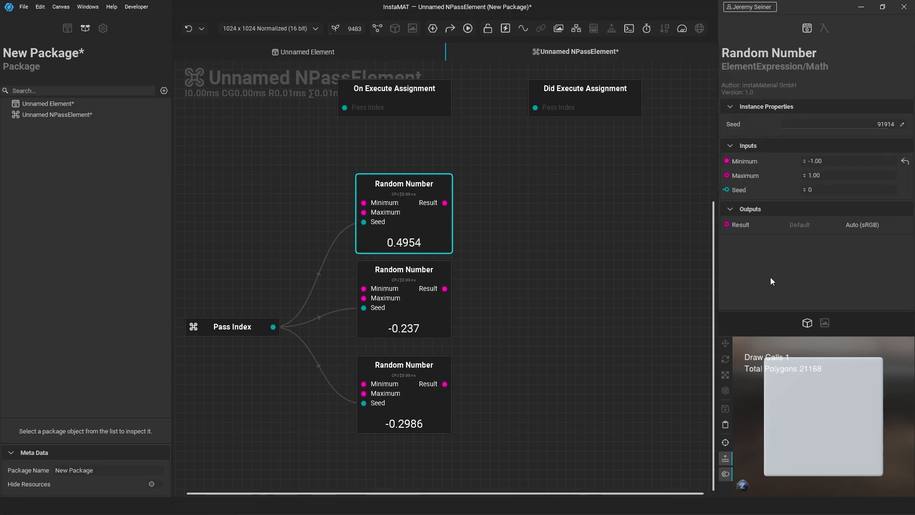
drag(798, 124, 742, 123)
click(398, 296)
click(424, 376)
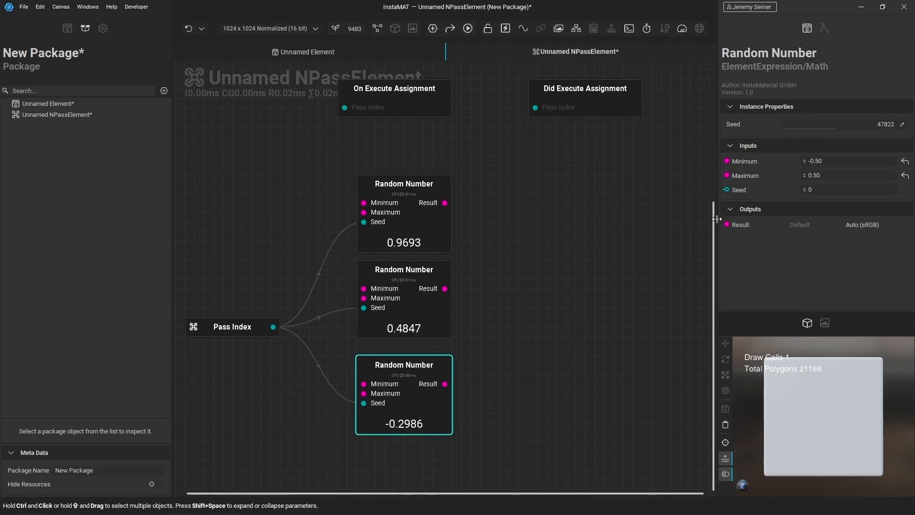
drag(826, 125, 774, 124)
click(529, 325)
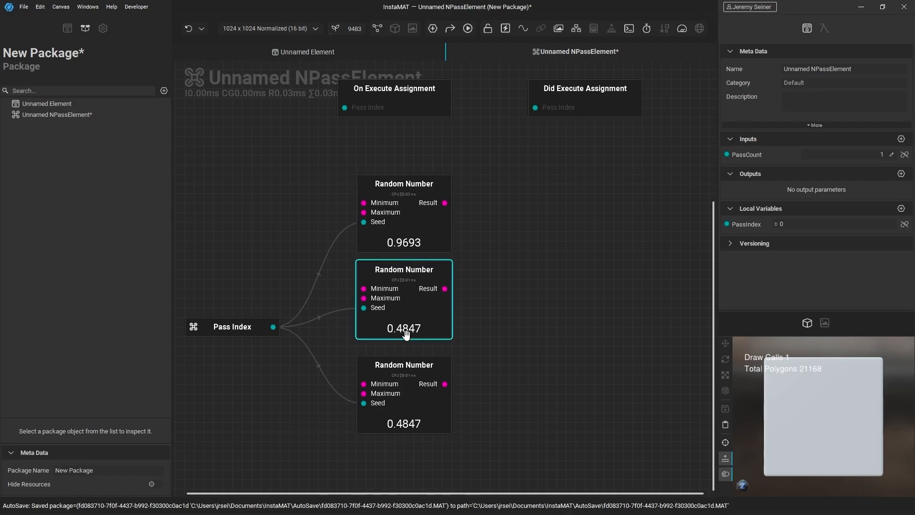
right_click(506, 277)
click(499, 229)
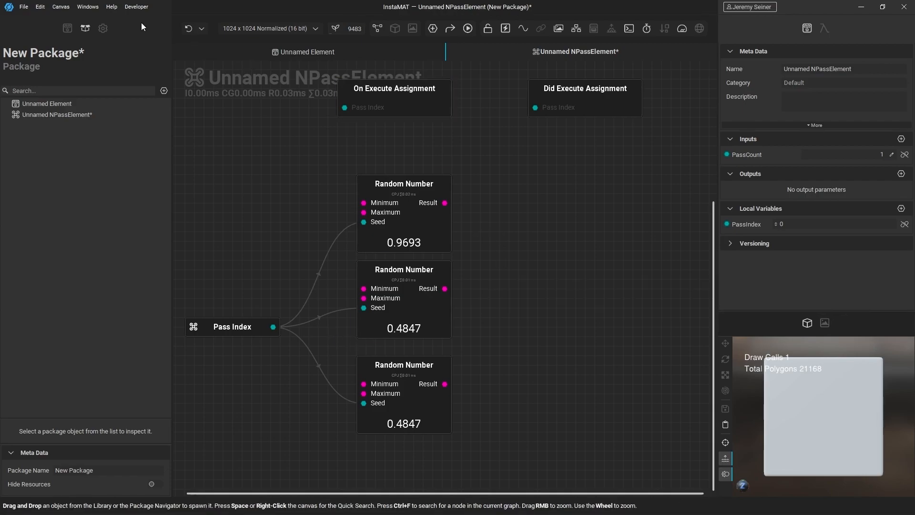
click(67, 28)
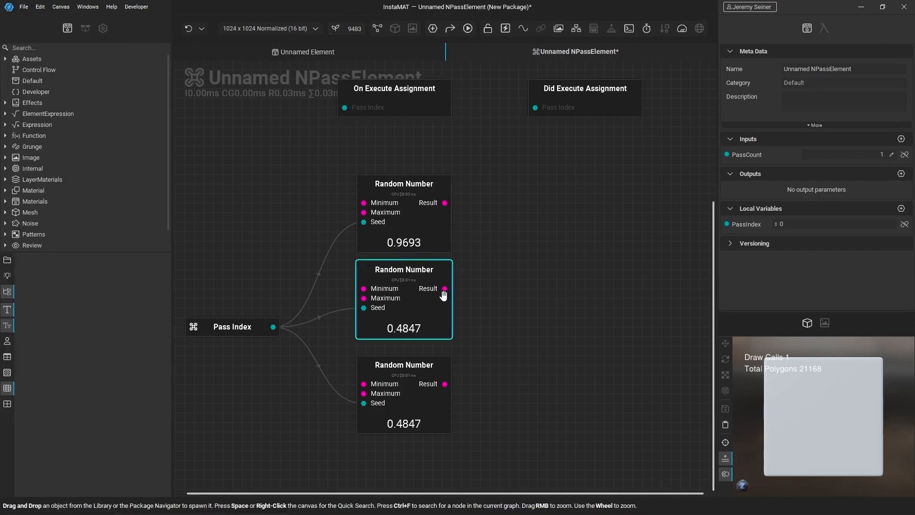
alt+drag(434, 320, 591, 317)
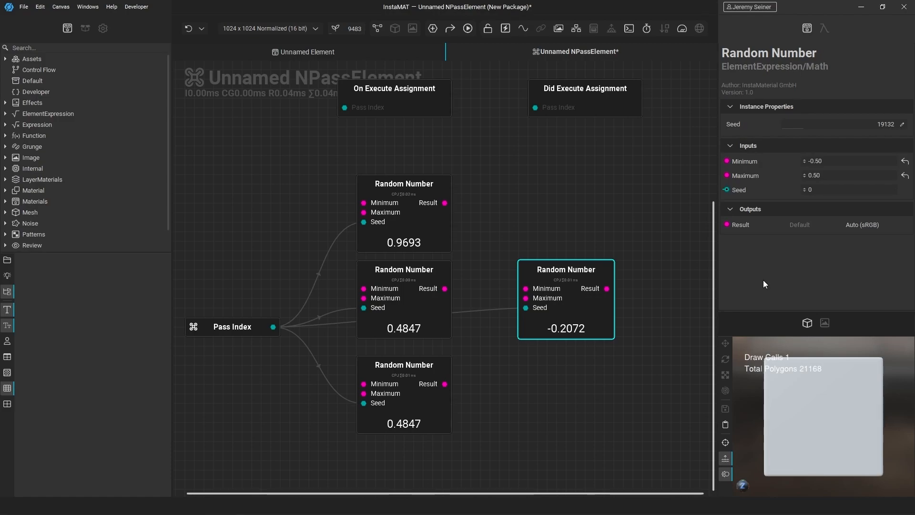
key(Delete)
Give the three Random Number nodes different instance Seed values, using 100 for the uppermost node and 300 for the lowest
click(422, 220)
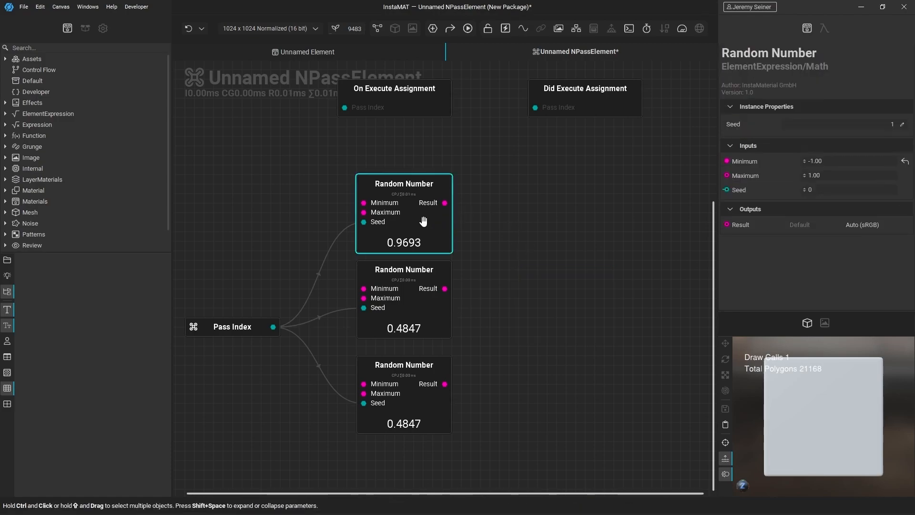
double_click(892, 125)
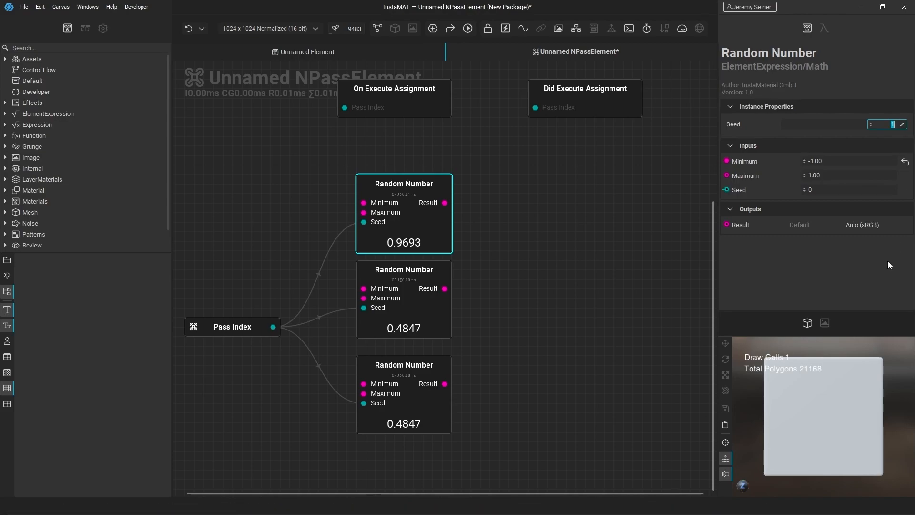
text(100)
key(Return)
click(444, 309)
click(904, 124)
text(100)
click(449, 388)
click(903, 124)
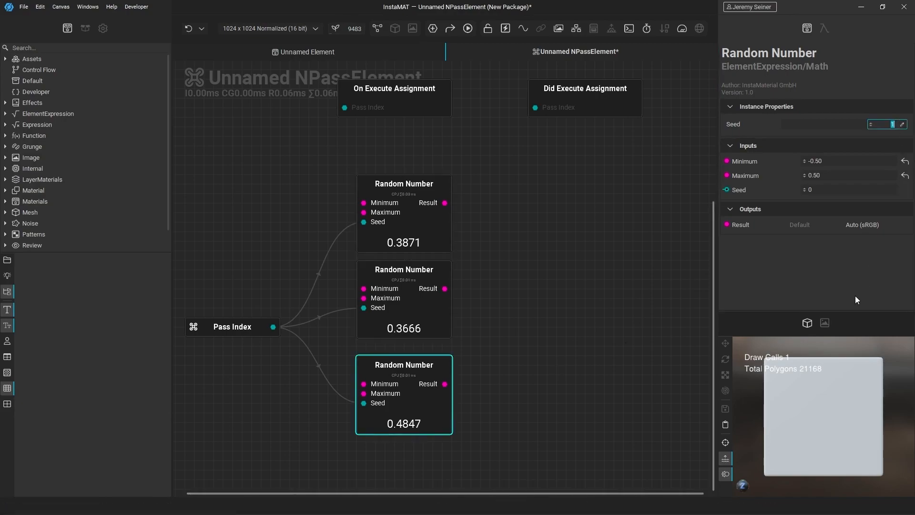
text(300)
key(Return)
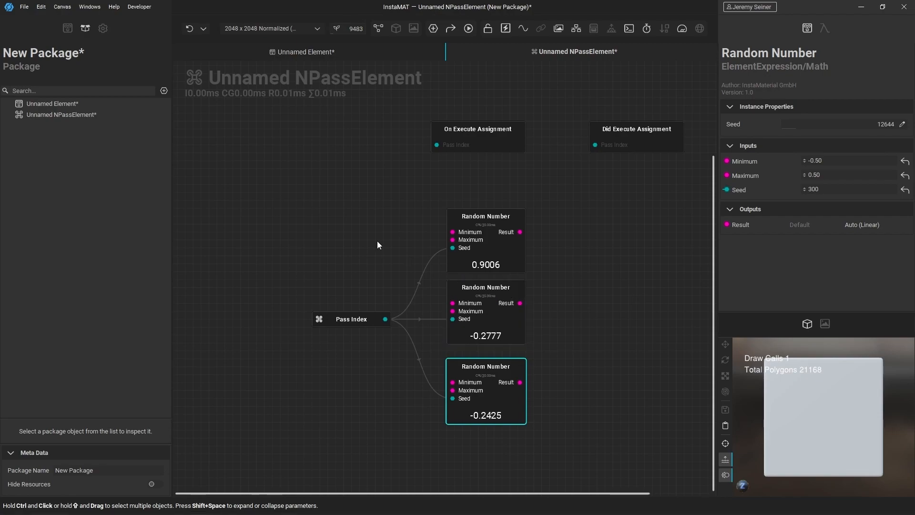
Group the Pass Index and three Random Number nodes in a comment named Generate Random Values
drag(307, 210, 537, 435)
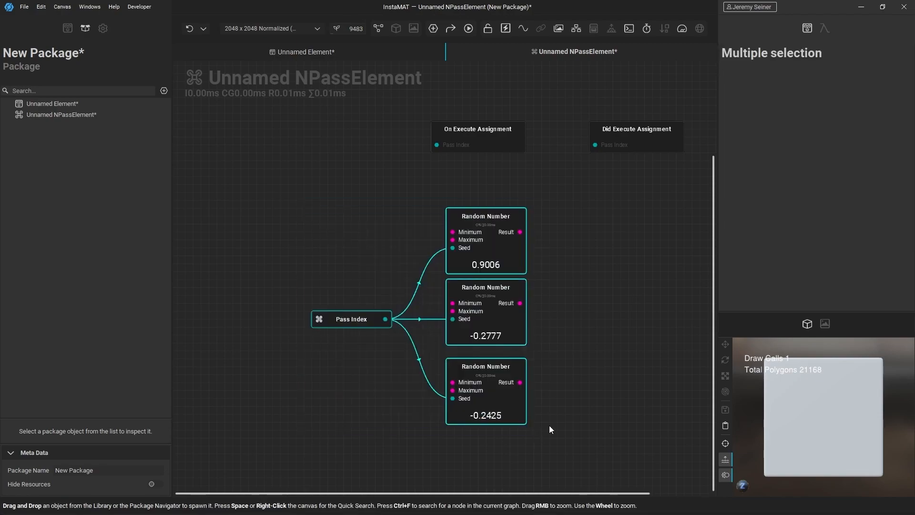
key(shift+c)
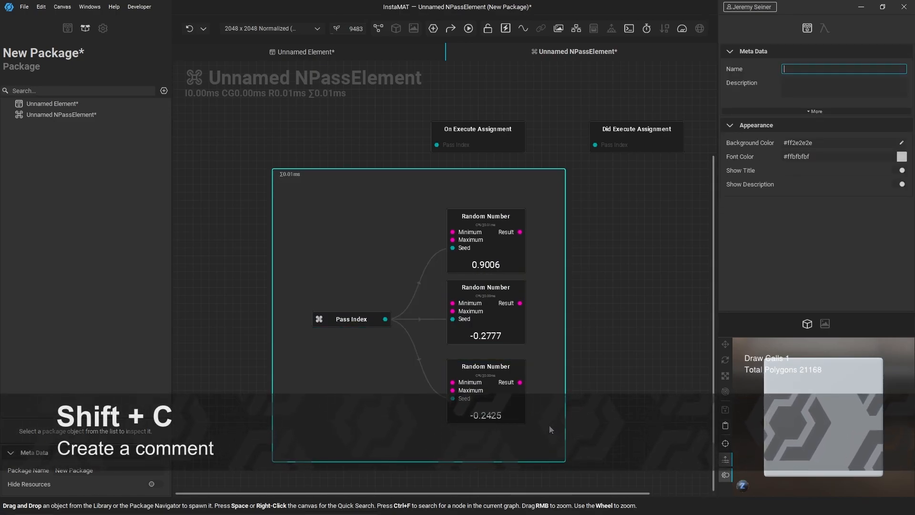
text(Generate Random Values)
key(Return)
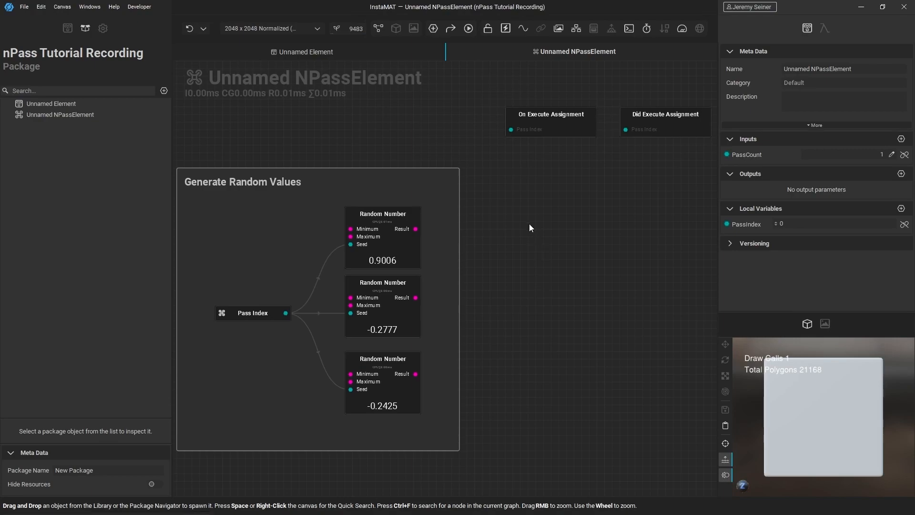
Add a Transform node beside the Generate Random Values comment and set its Sampling Mode to Clamped Border
key(space)
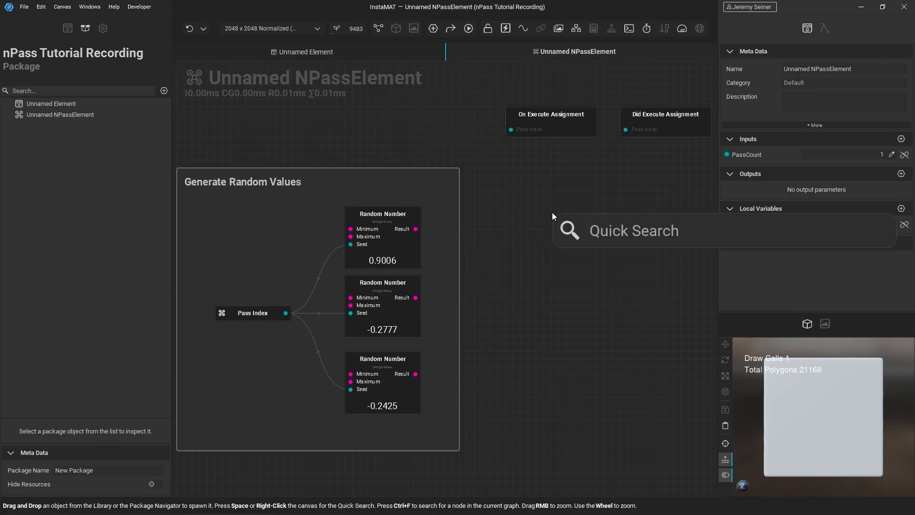
text(tra)
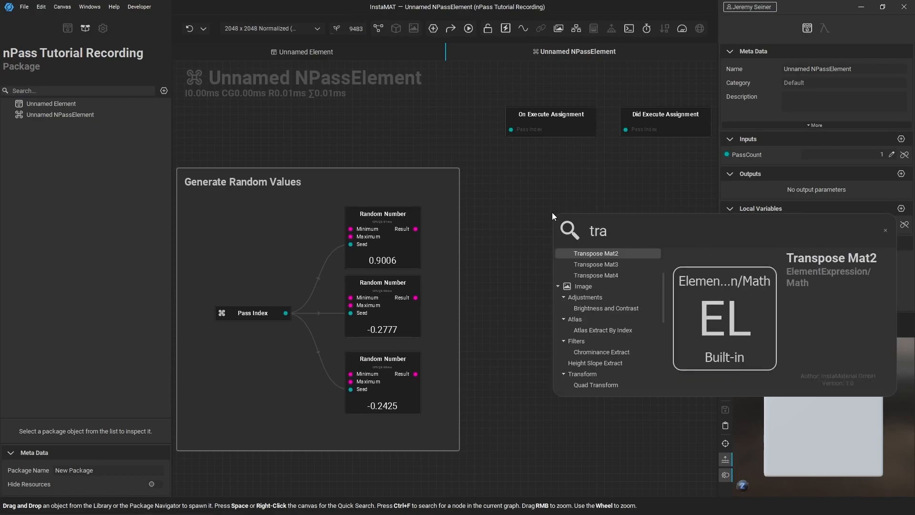
text(nsform)
key(Return)
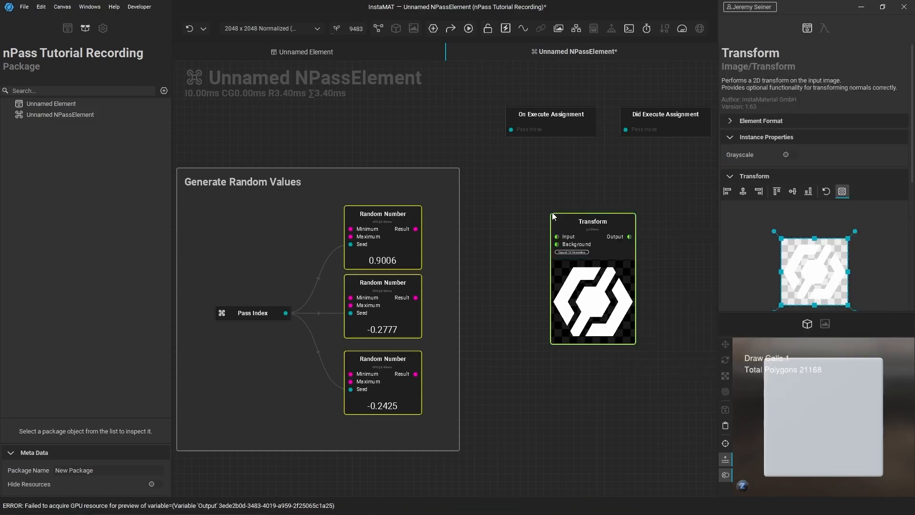
scroll(804, 195, down, 1)
scroll(804, 194, down, 4)
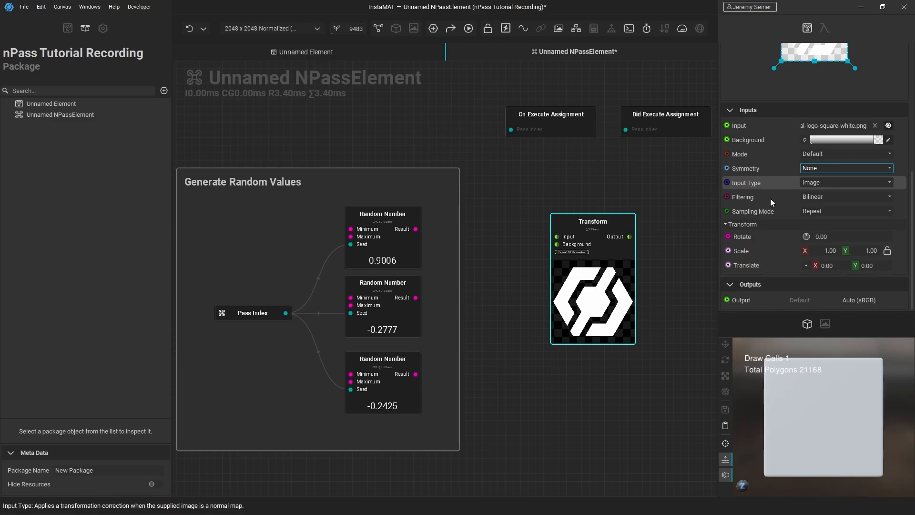
click(837, 210)
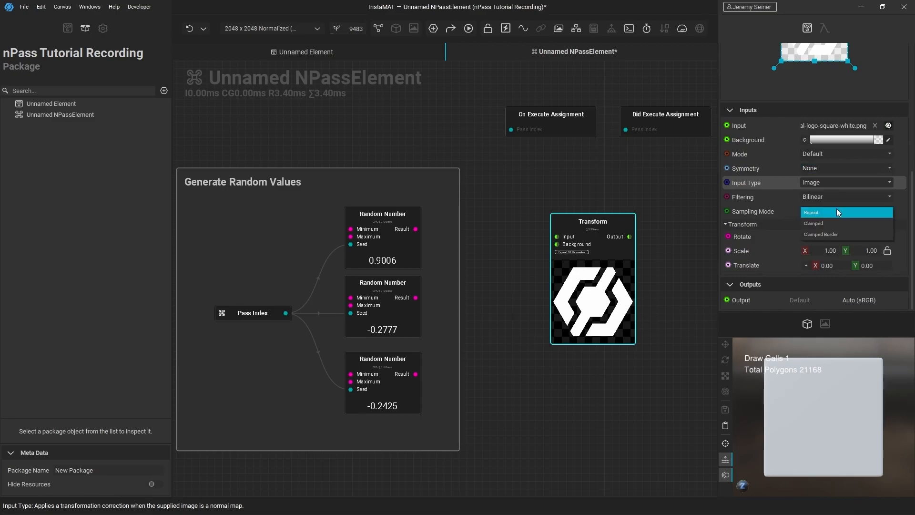
click(836, 234)
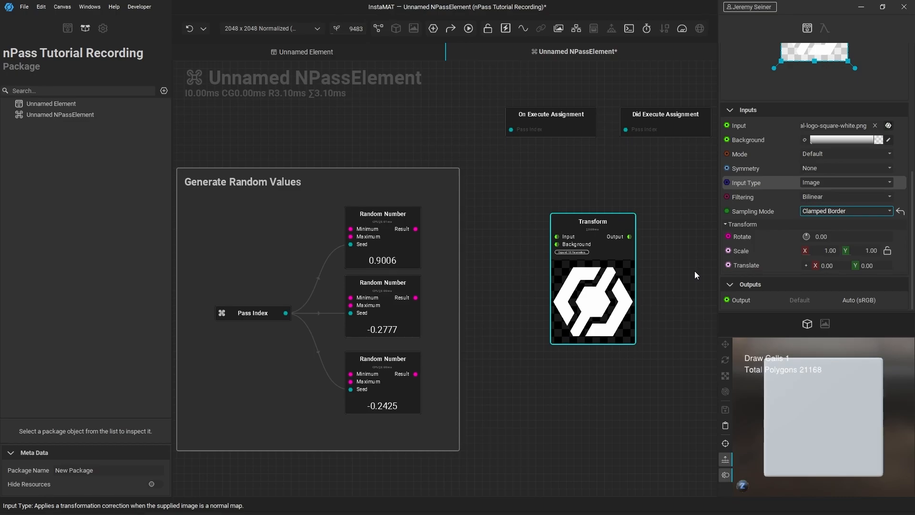
Add an ElementImageGray input parameter to the nPass graph and name it Image
click(677, 209)
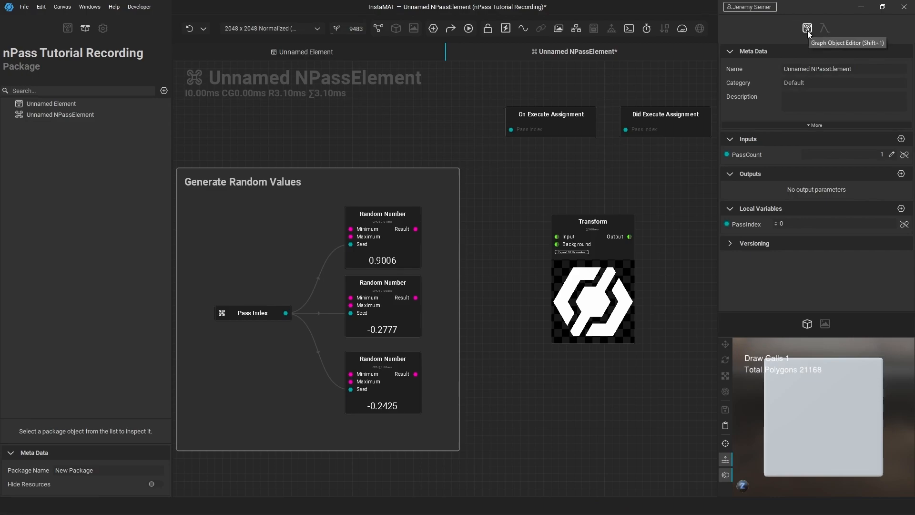
click(901, 139)
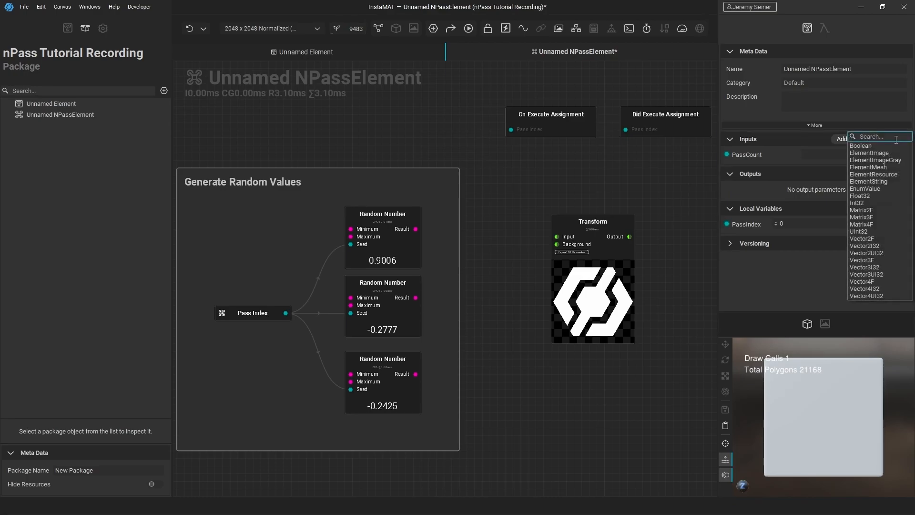
click(884, 162)
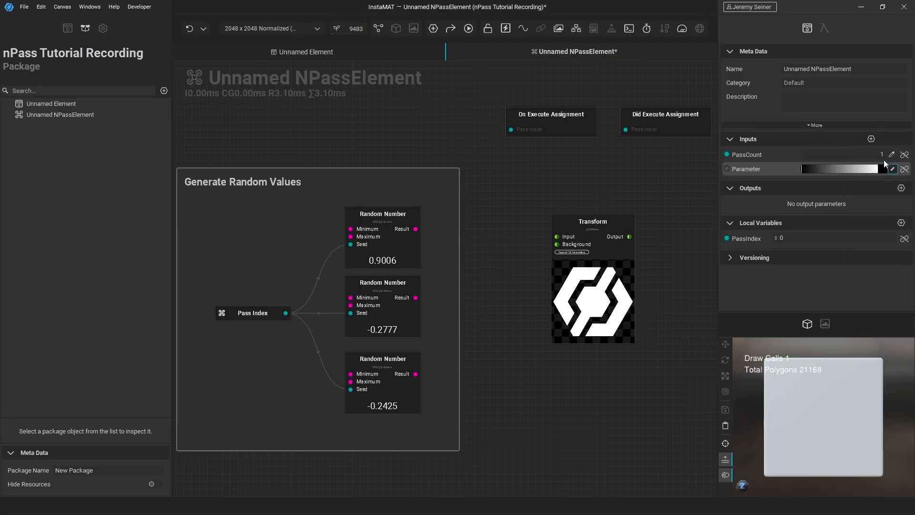
double_click(743, 169)
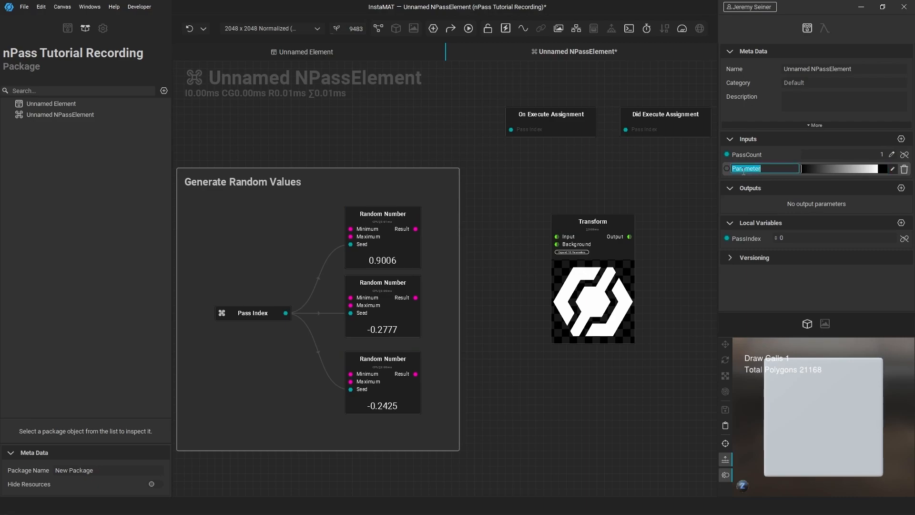
text(Image)
key(Return)
Place the Image input on the canvas between the comment and the Transform node, spacing the two nodes apart
drag(754, 168, 535, 184)
drag(596, 301, 657, 300)
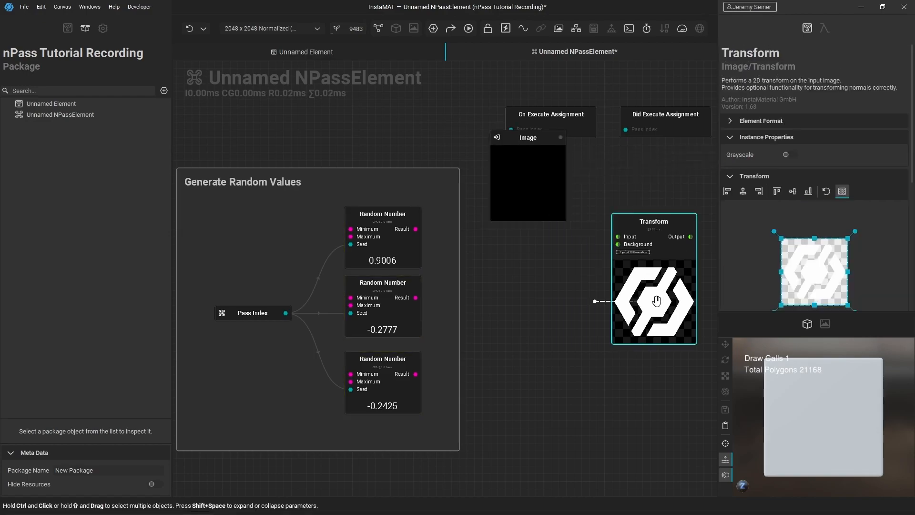
drag(532, 188, 532, 224)
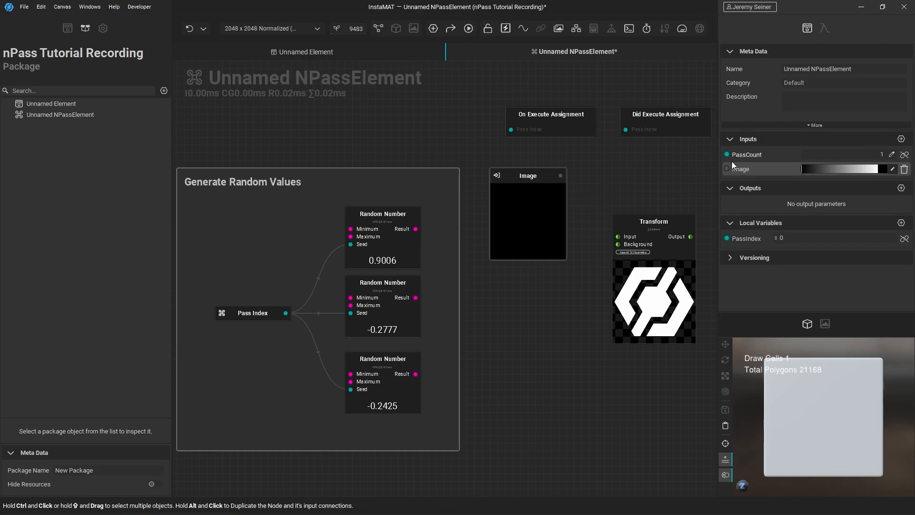
Assign Instamaterial-logo-square-grayscale.png to the Image input and connect its node to the Transform node's Input
click(891, 170)
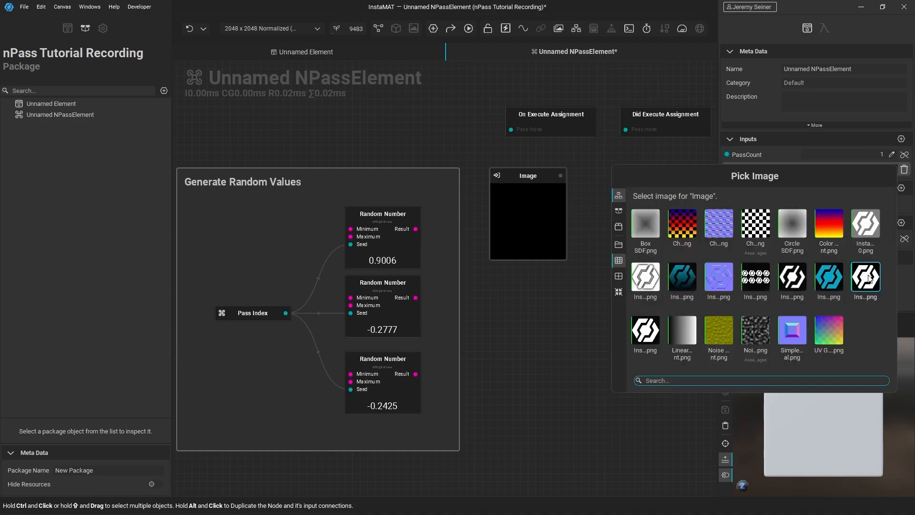
mouse_move(865, 284)
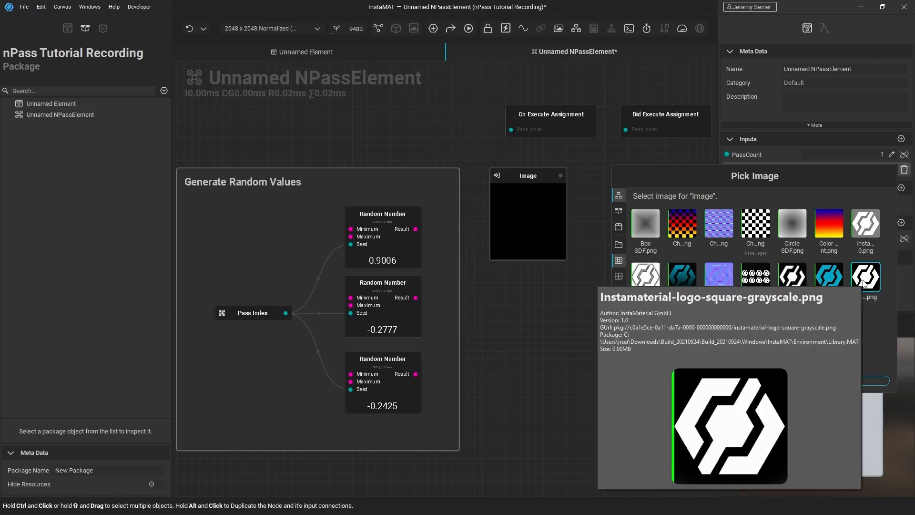
click(866, 279)
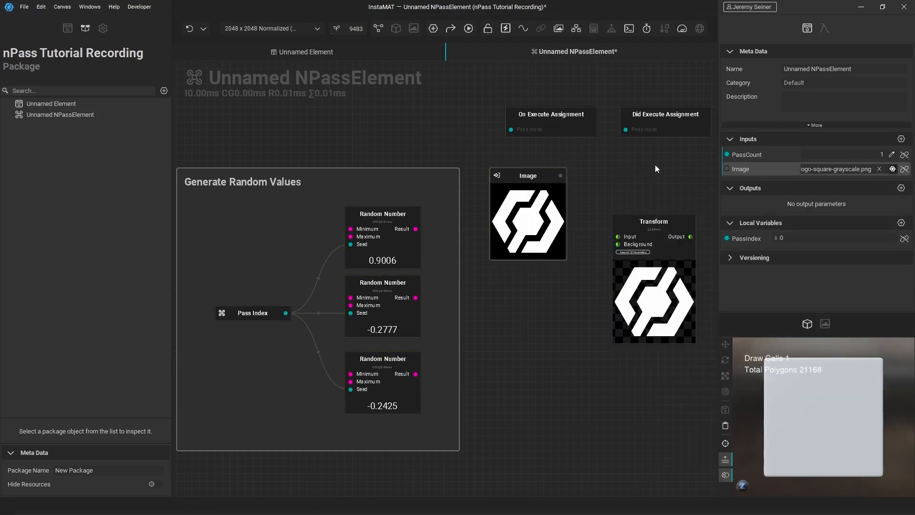
drag(561, 176, 618, 237)
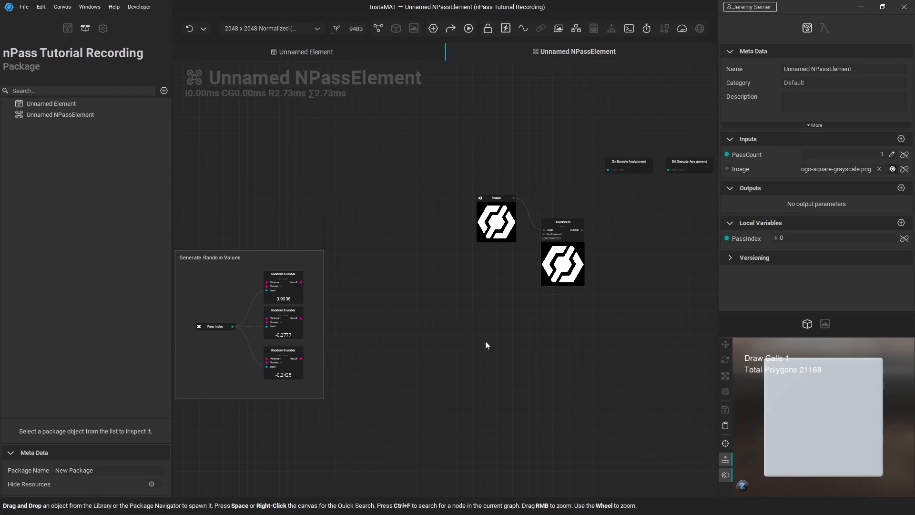
Expand the Transform node's parameters and expose Scale as a graph input
scroll(486, 342, down, 1)
scroll(527, 267, up, 6)
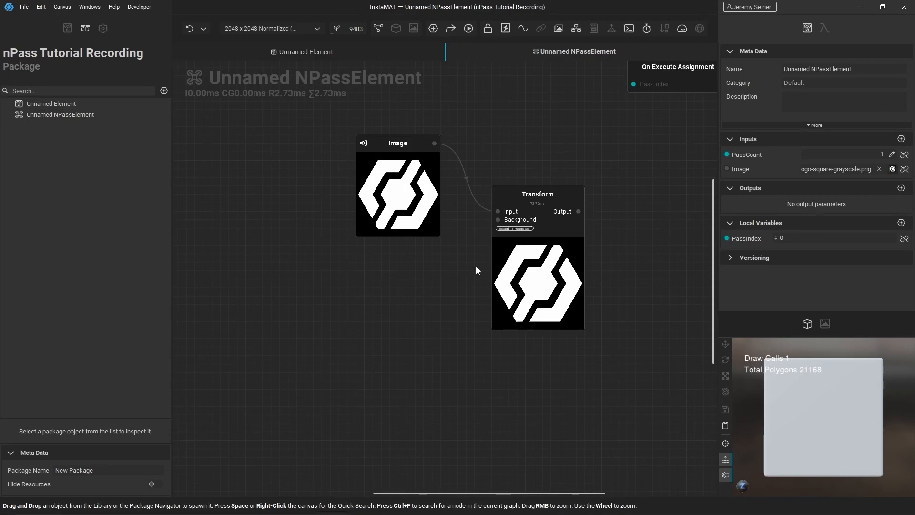
scroll(544, 219, up, 3)
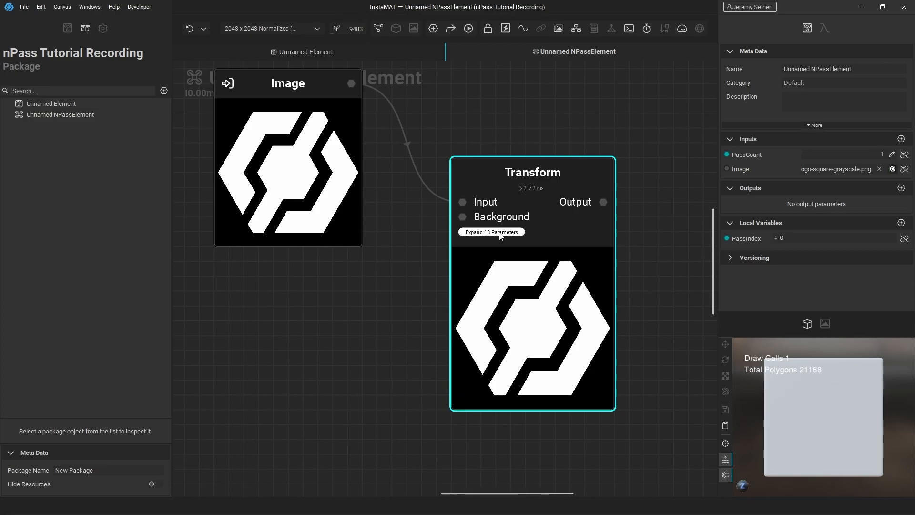
click(501, 233)
scroll(381, 334, down, 2)
middle_drag(374, 359, 410, 323)
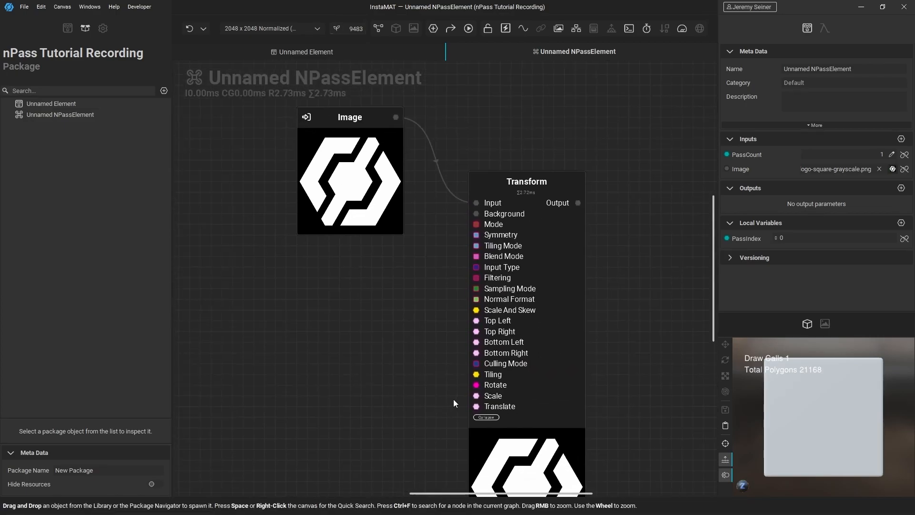
drag(477, 396, 329, 388)
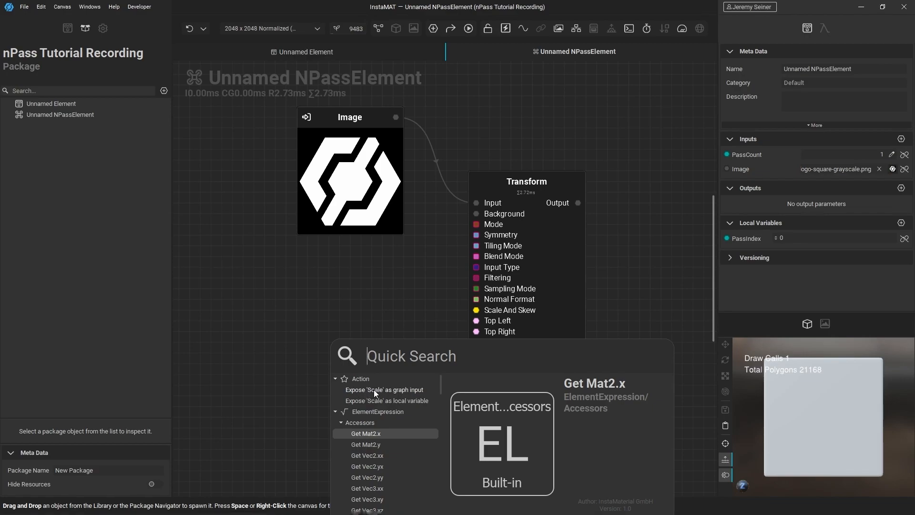
click(392, 388)
scroll(334, 293, down, 3)
scroll(355, 290, up, 1)
middle_drag(356, 290, 366, 278)
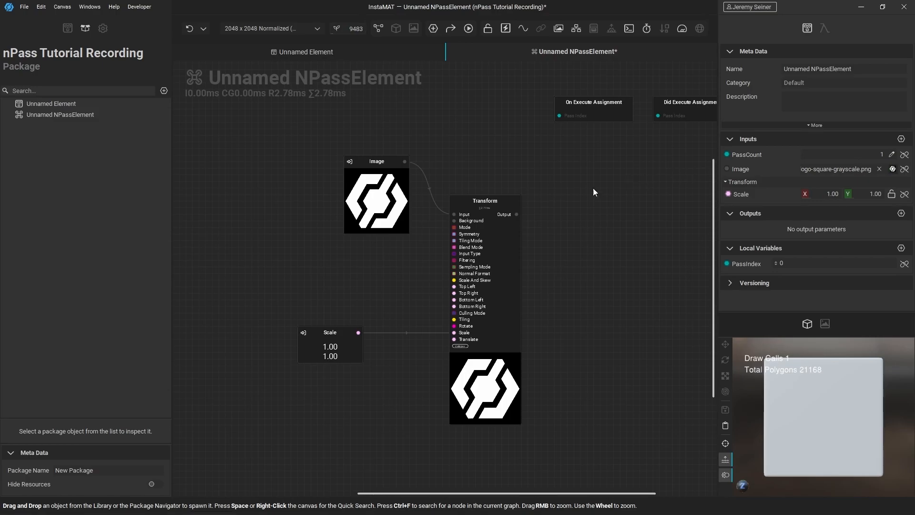
Set the graph's Scale input to 0.1 in both X and Y
scroll(376, 350, up, 2)
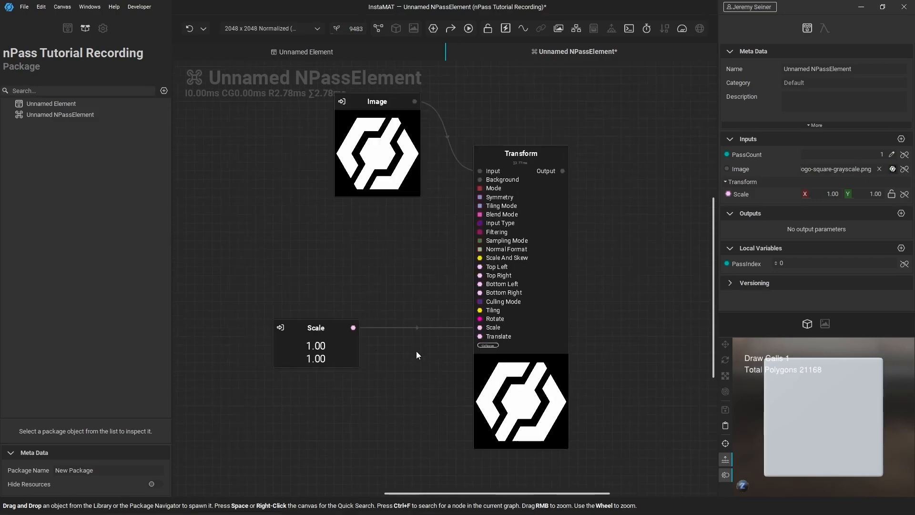
scroll(398, 362, up, 2)
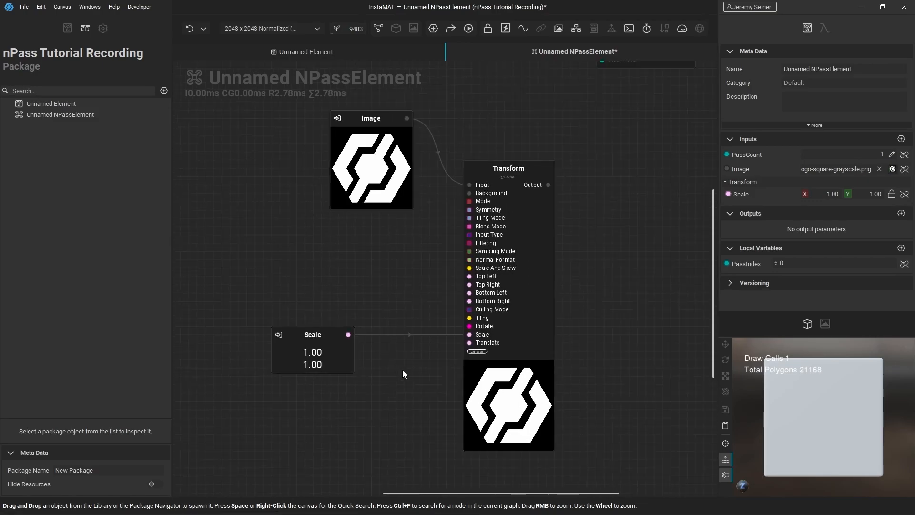
scroll(404, 374, up, 1)
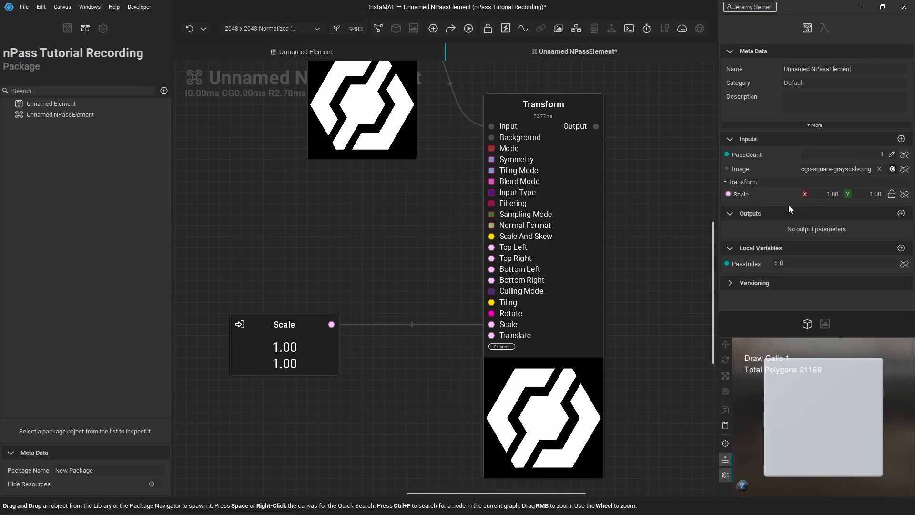
double_click(824, 193)
text(.1)
double_click(877, 194)
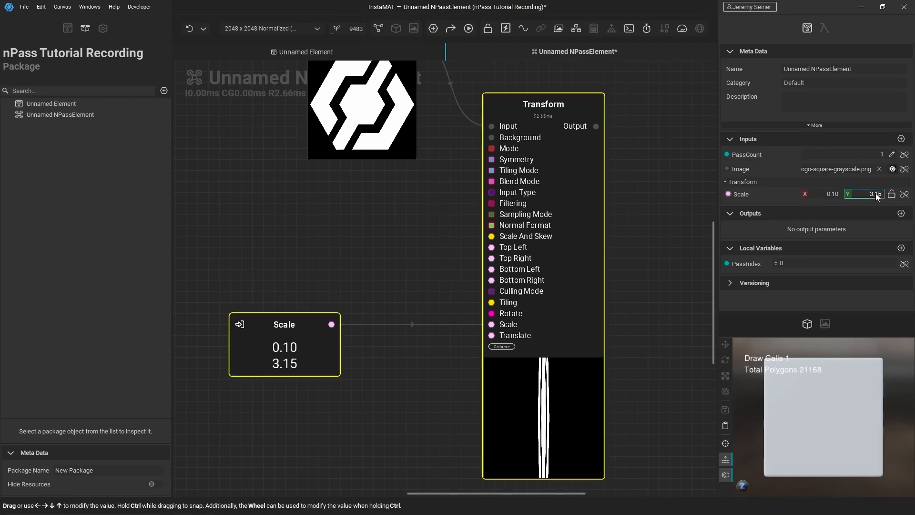
text(.1)
key(Return)
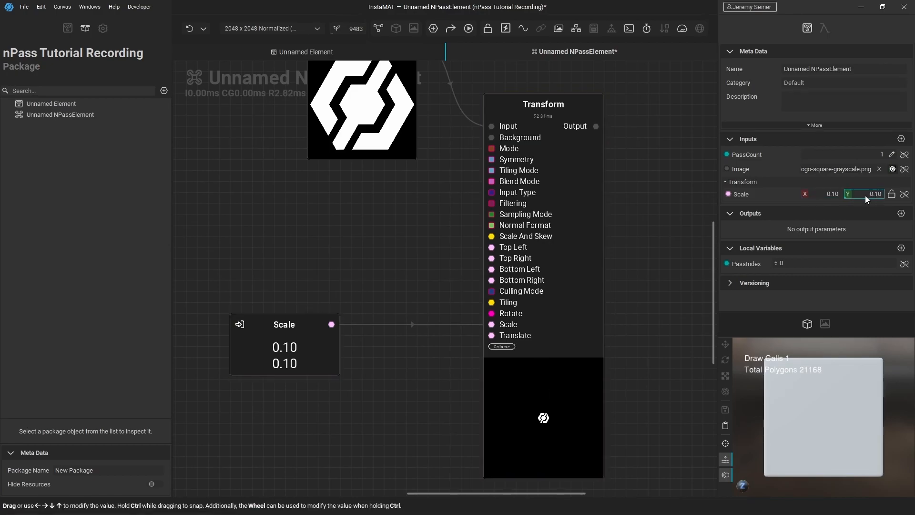
Set the Scale input's Range Maximums to 0.5 in X and Y, and lock its X and Y values together
click(756, 193)
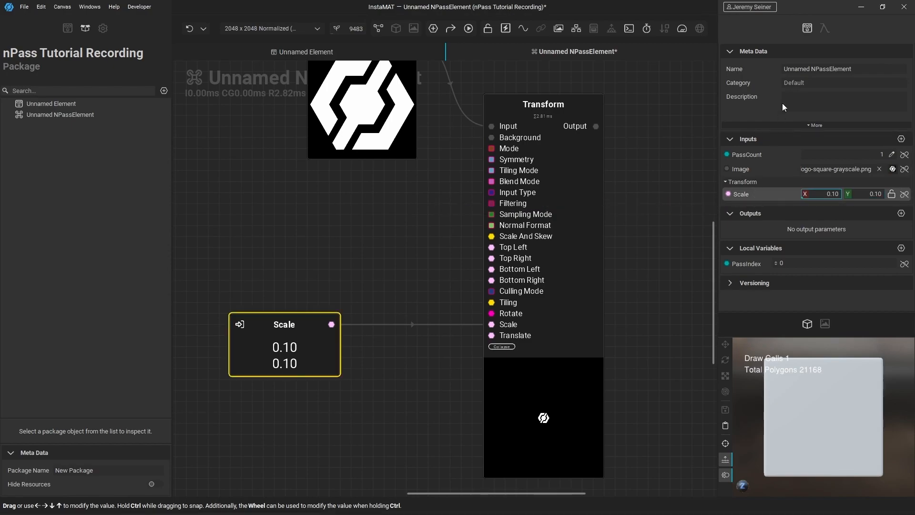
click(823, 28)
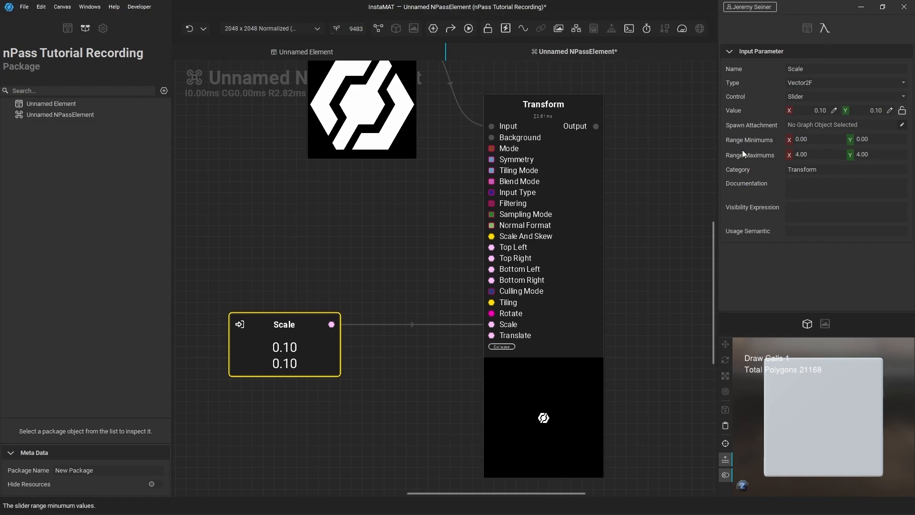
click(816, 154)
triple_click(816, 154)
text(0.5)
triple_click(883, 155)
text(0.5)
key(Return)
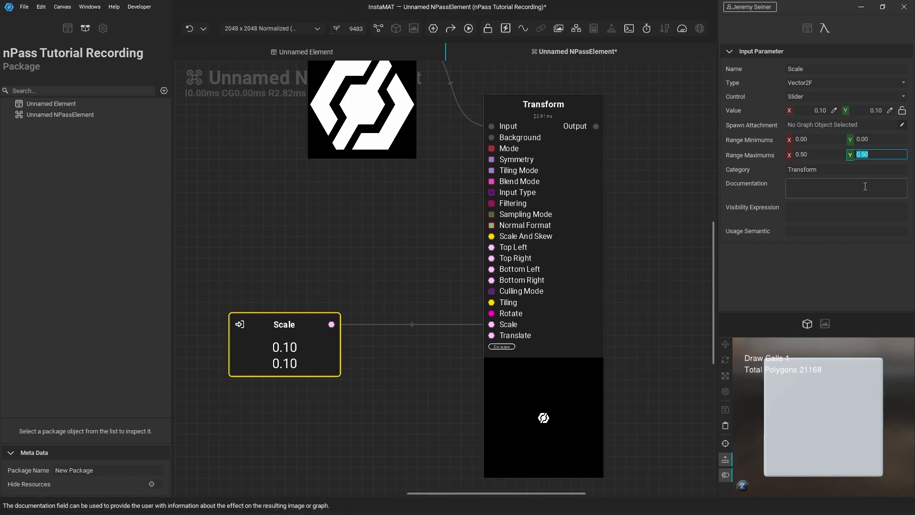
click(903, 111)
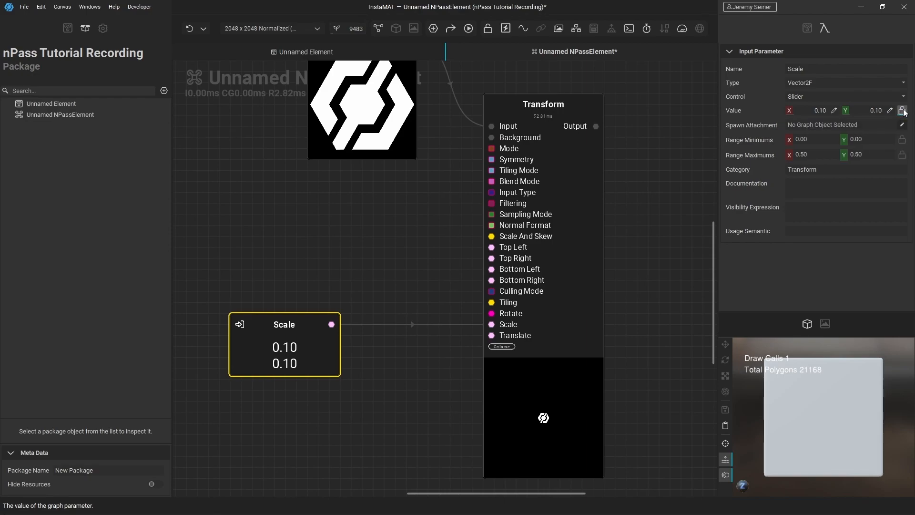
View the Transform node's Output image in the image viewer
right_click(526, 383)
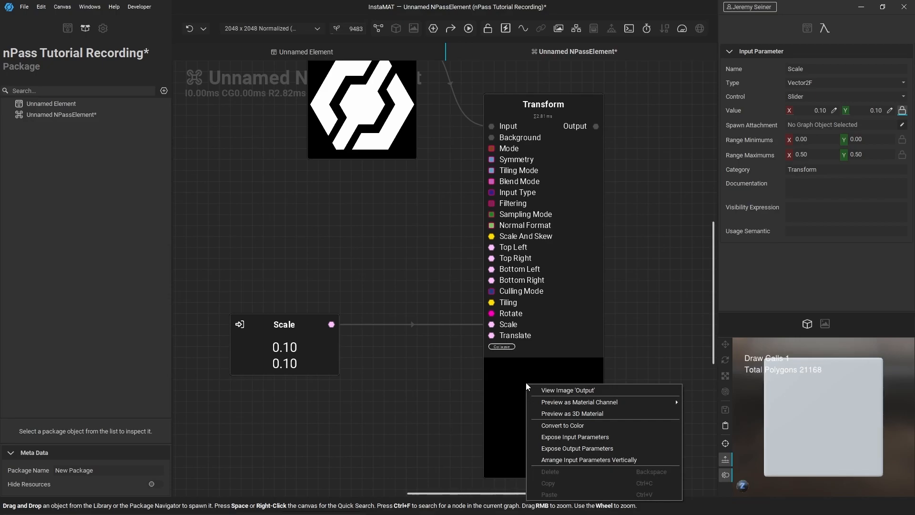
click(565, 390)
click(580, 391)
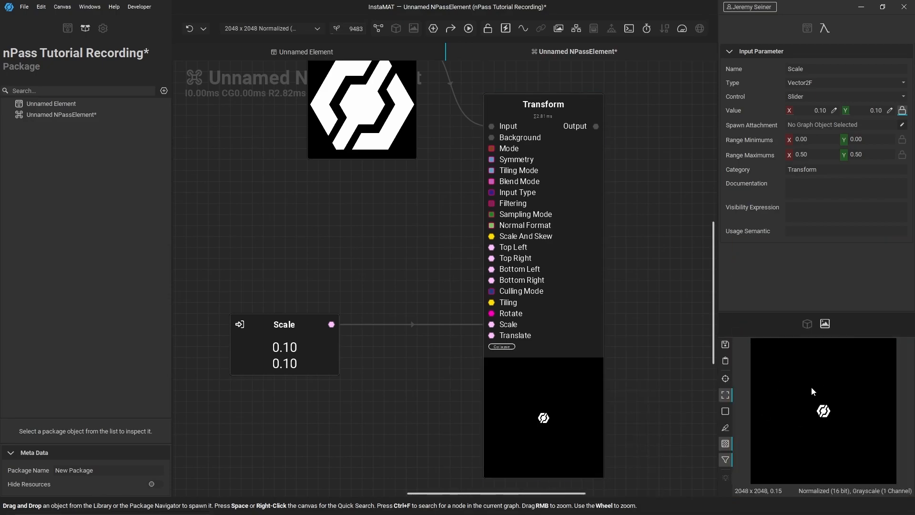
Preview how the transformed image responds to different values of the graph's Scale input
click(807, 28)
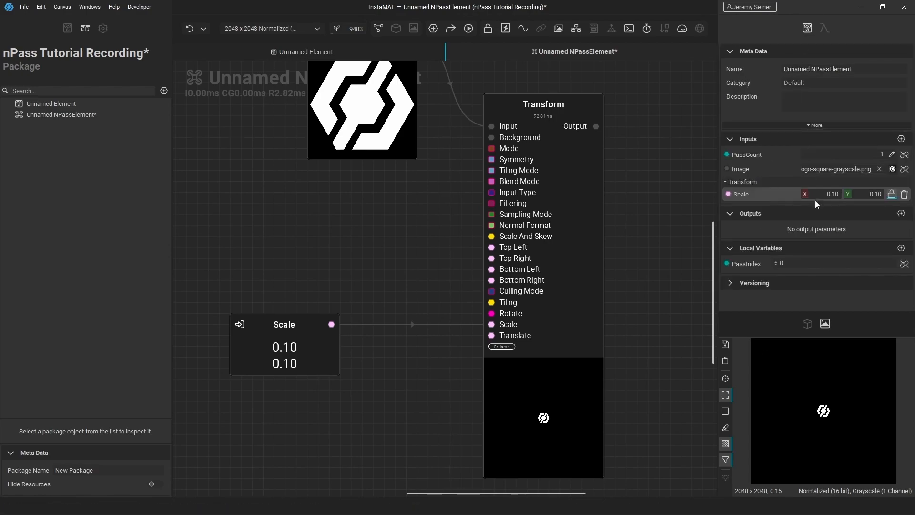
mouse_move(809, 195)
mouse_down()
mouse_move(825, 196)
mouse_move(803, 199)
mouse_up()
mouse_move(815, 198)
mouse_down()
mouse_move(828, 199)
mouse_move(813, 199)
mouse_up()
Add a Make Vec2 node fed by the middle Random Number's Result in X and the lower Random Number's Result in Y
scroll(402, 264, down, 5)
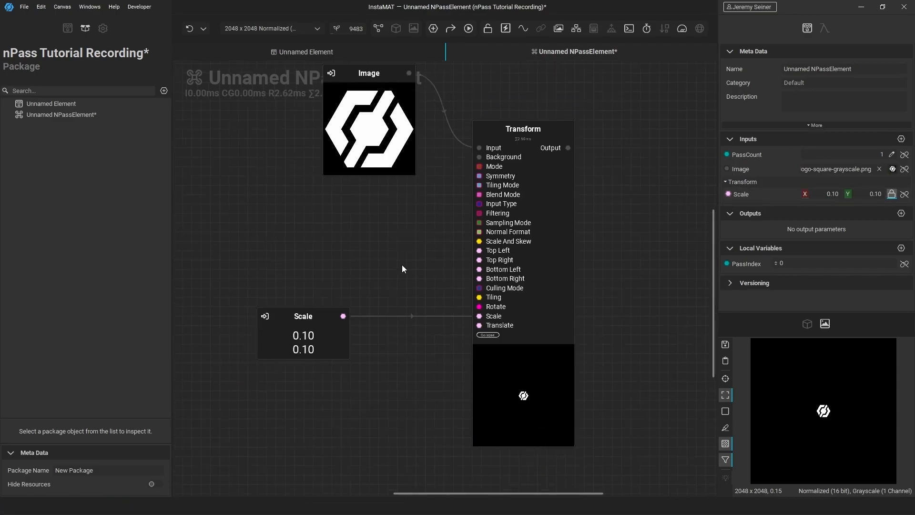
middle_drag(308, 241, 432, 213)
scroll(374, 262, down, 1)
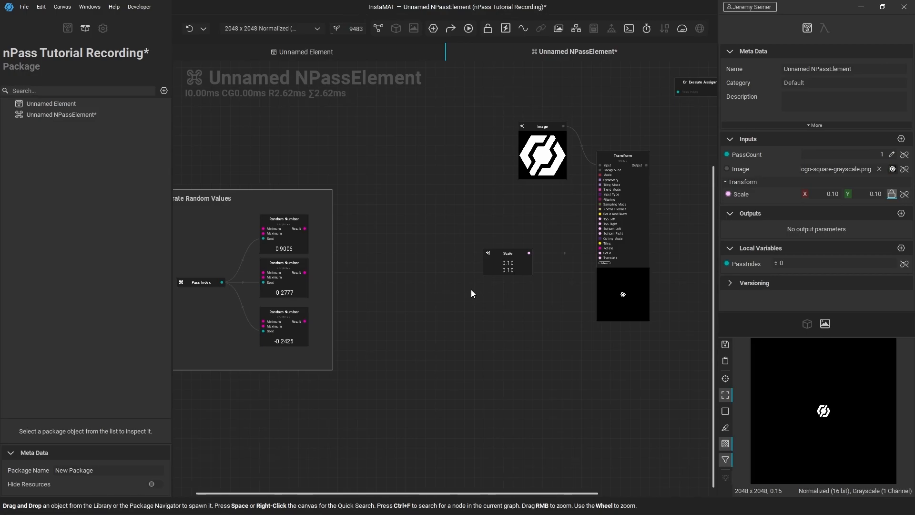
scroll(472, 293, up, 3)
middle_drag(422, 291, 471, 300)
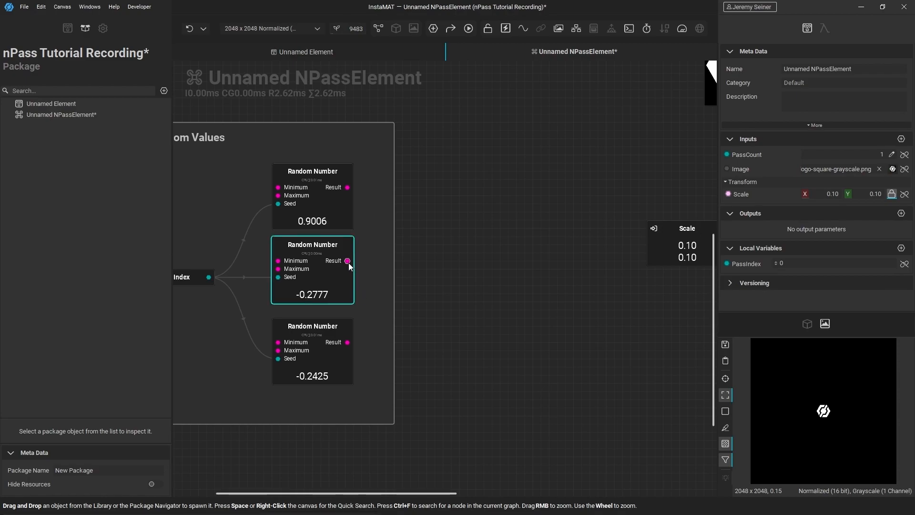
drag(347, 261, 482, 296)
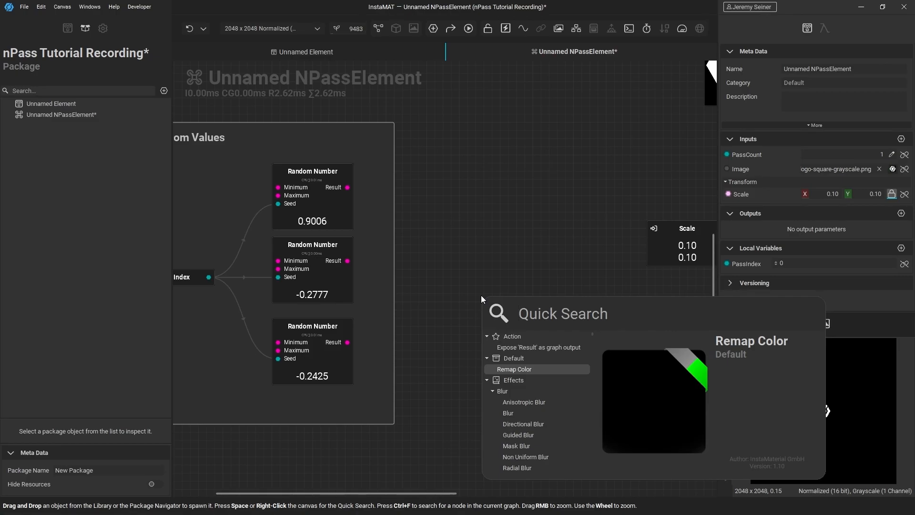
text(make)
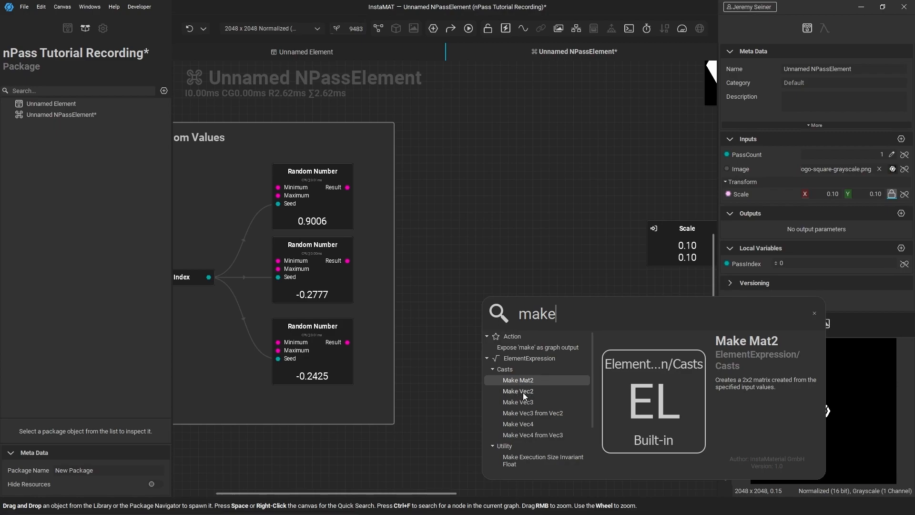
click(522, 393)
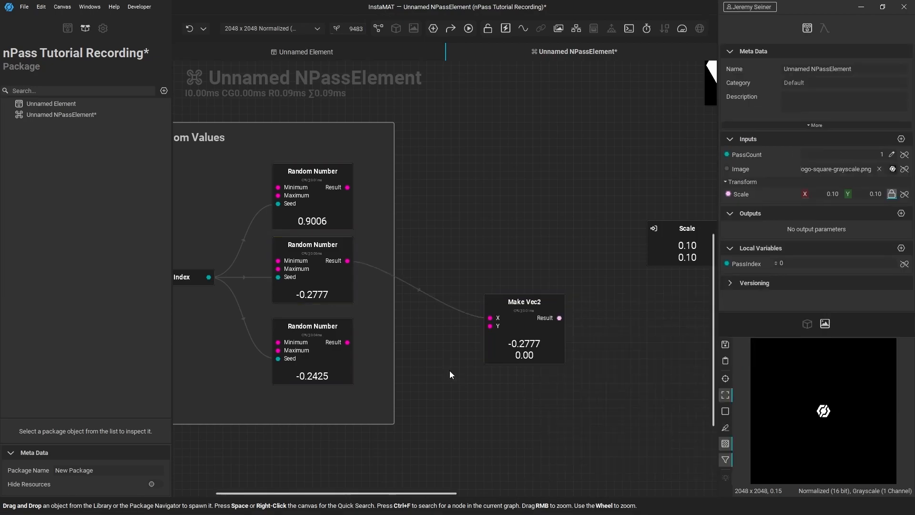
drag(392, 358, 487, 327)
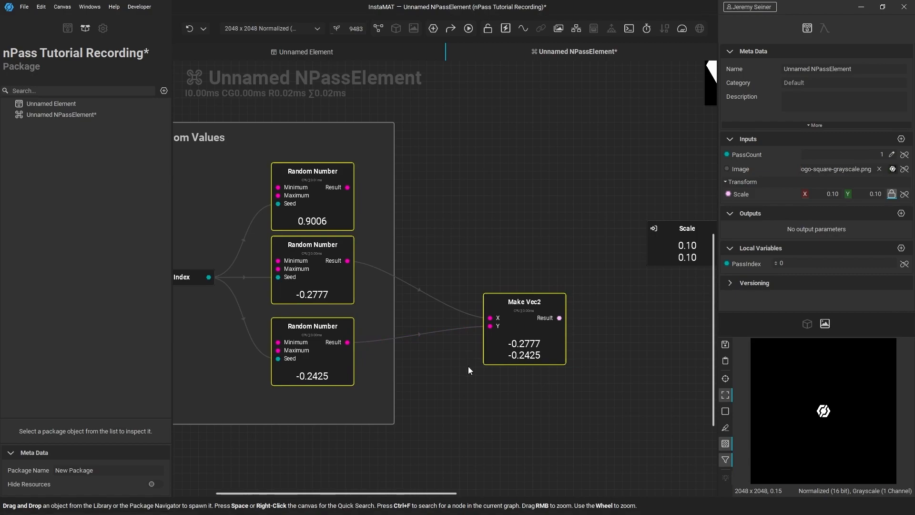
Connect the Make Vec2 Result to the Transform node's Translate input
middle_drag(626, 388, 470, 386)
middle_drag(568, 343, 526, 384)
drag(362, 357, 625, 275)
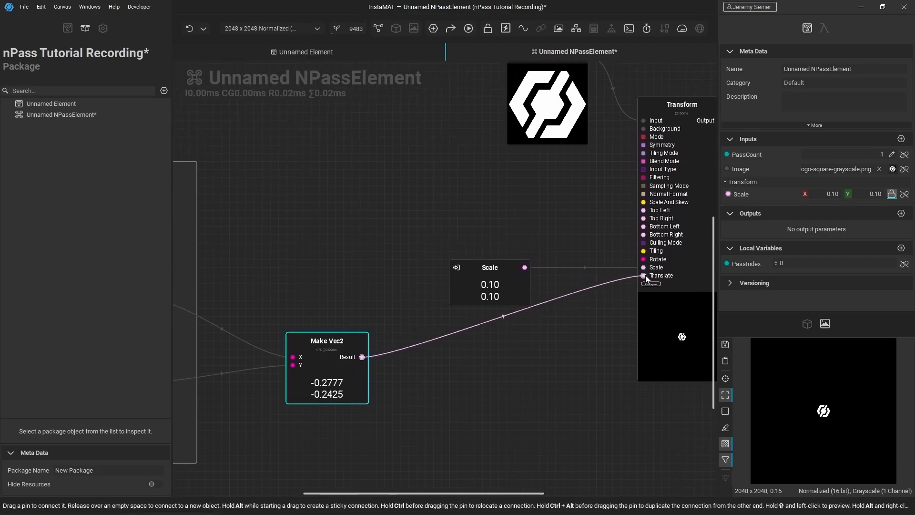
Raise PassCount to 217 to preview how the random values translate the image
click(805, 158)
drag(805, 159, 819, 159)
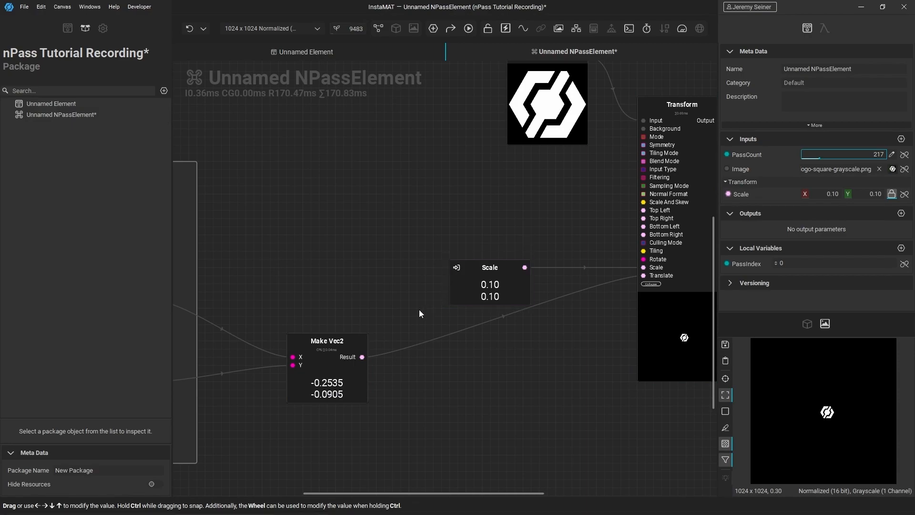
click(333, 371)
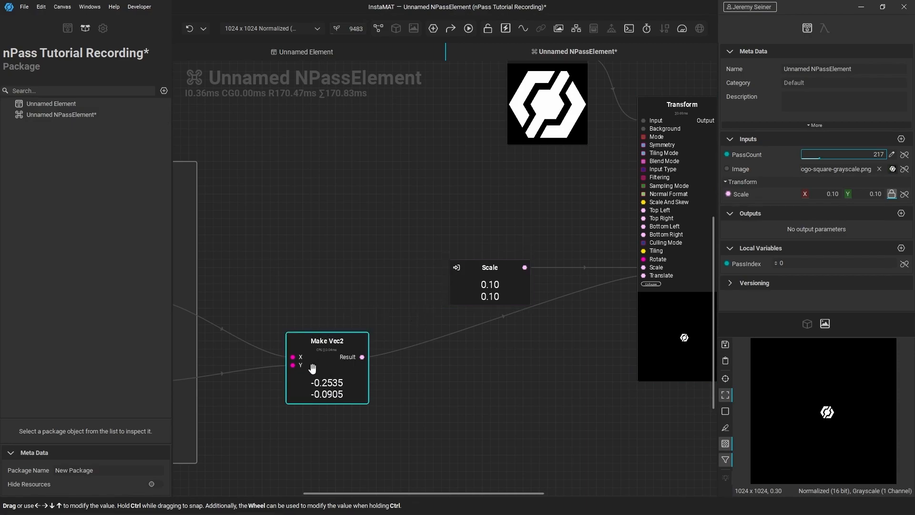
click(492, 283)
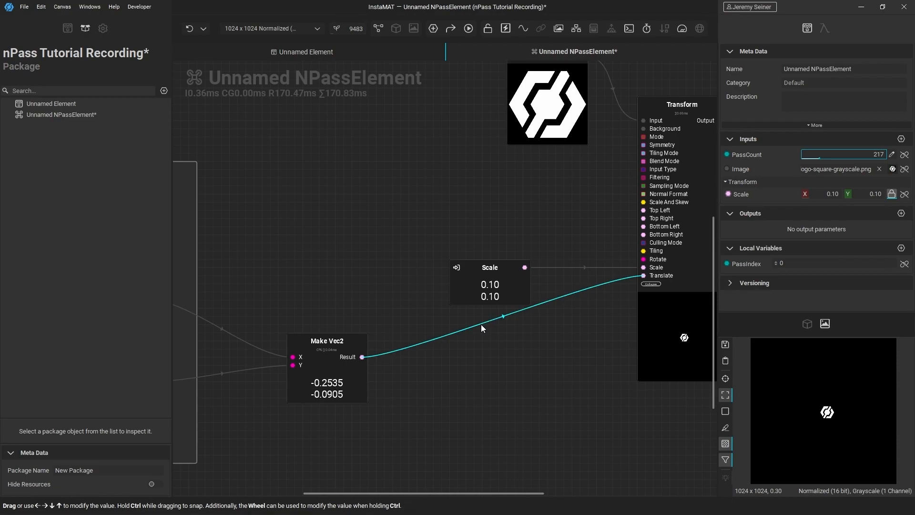
Insert a Vec2 / Vec2 node between Make Vec2 and Translate with Scale connected to B, and check it at different PassCount values
key(space)
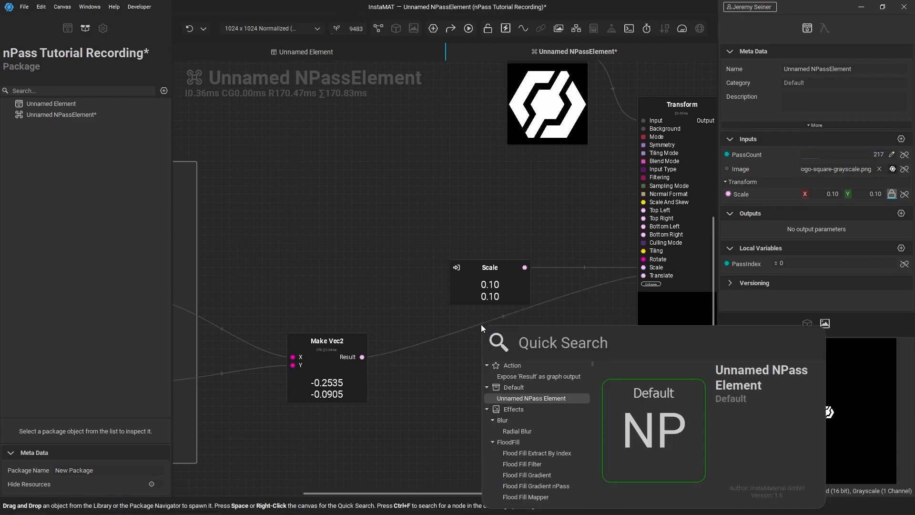
text(/)
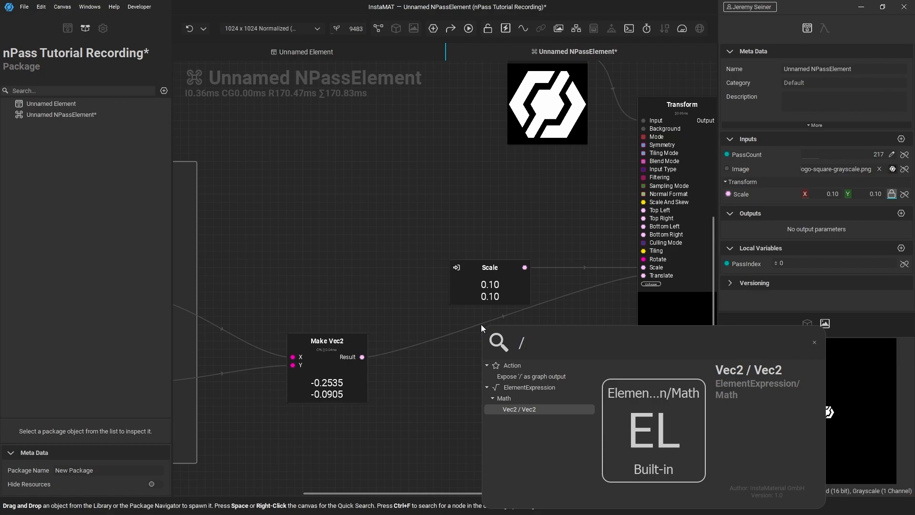
key(Return)
drag(482, 282, 488, 358)
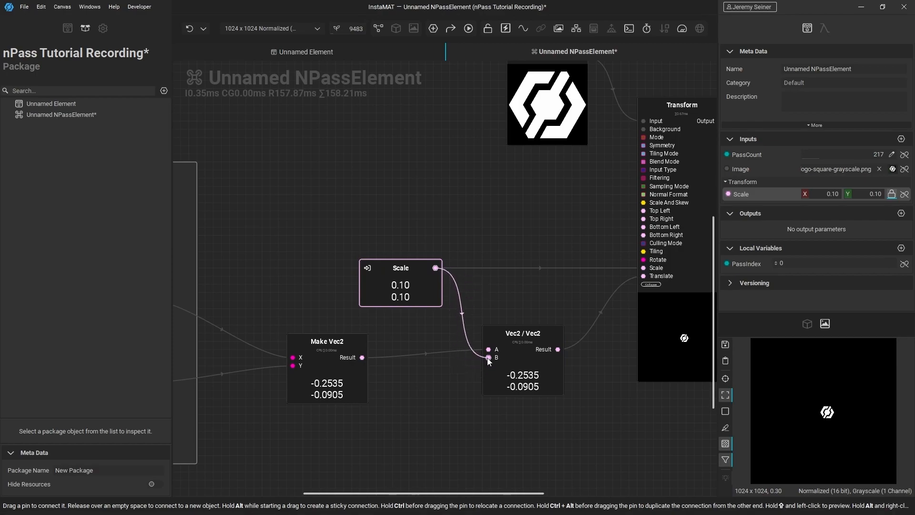
click(503, 351)
click(459, 394)
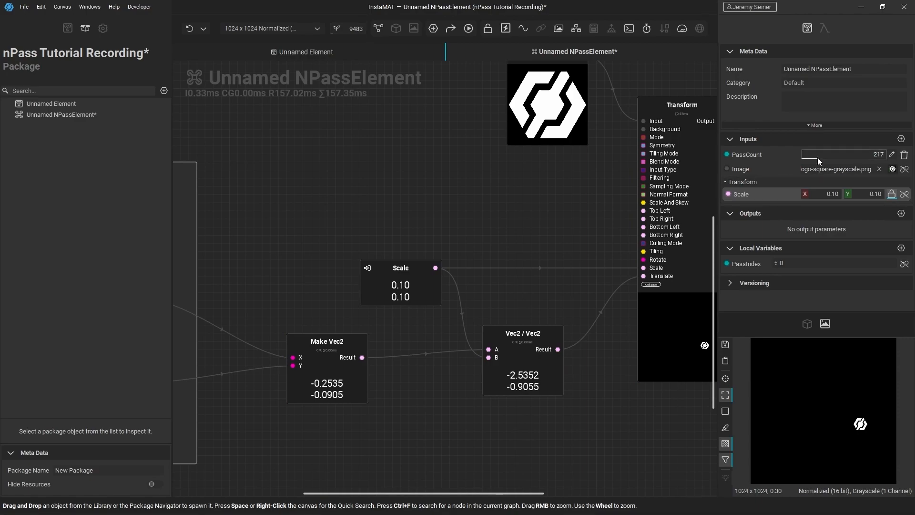
drag(817, 157, 819, 158)
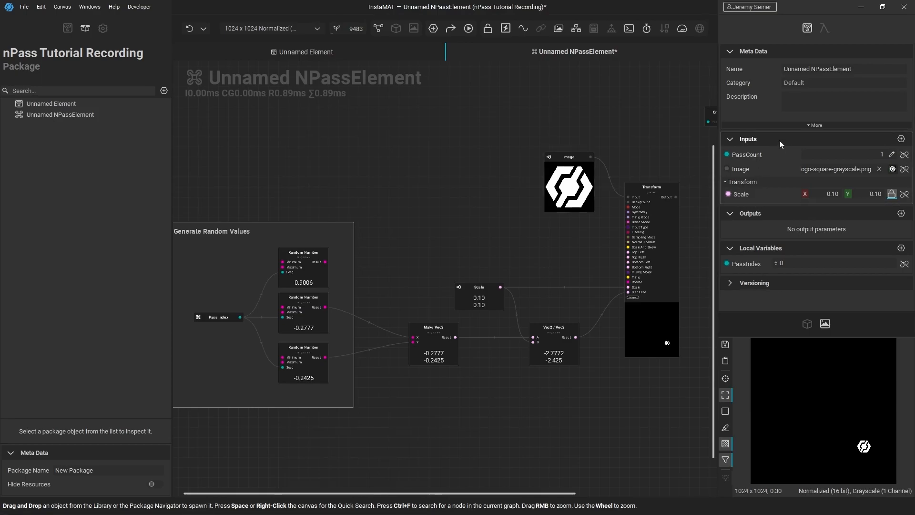
Add a Float32 graph input named Rotation and place it on the canvas above the Scale node
click(901, 139)
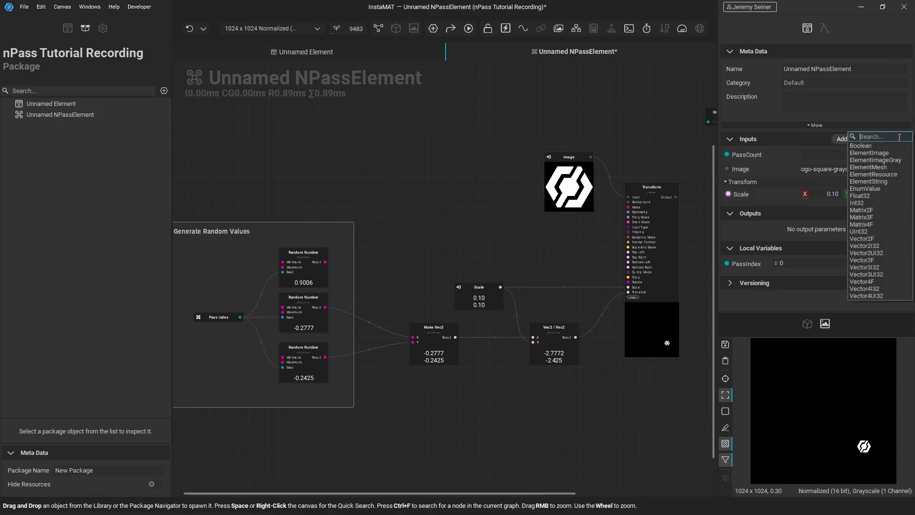
click(861, 197)
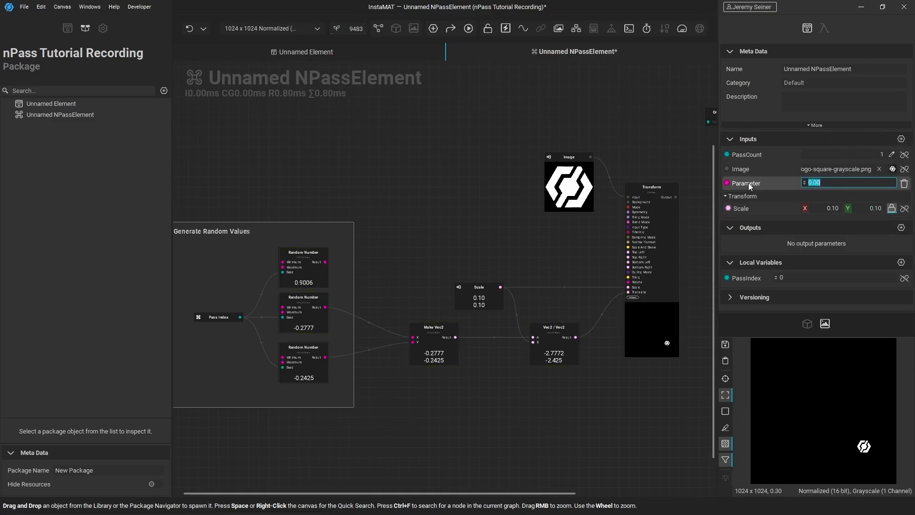
text(Rotation)
key(Return)
drag(757, 180, 474, 209)
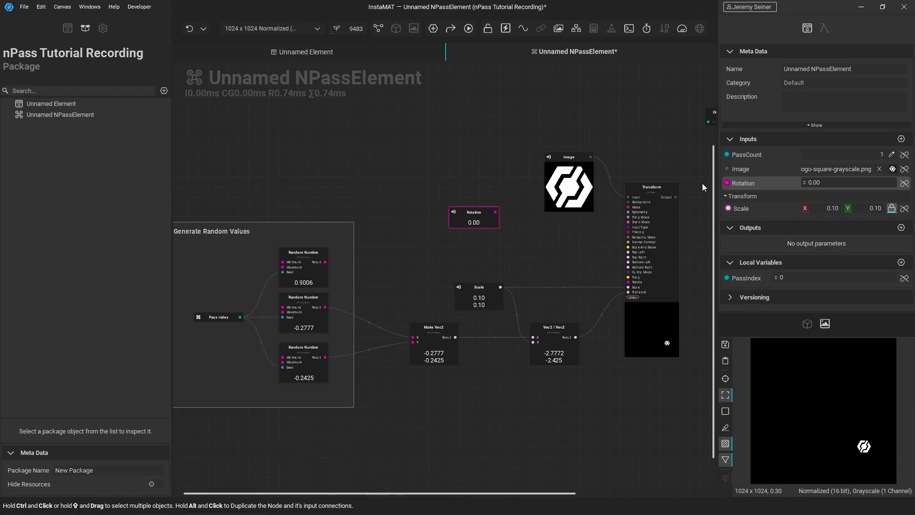
Set the Rotation input's control type to VectorAngular
click(770, 180)
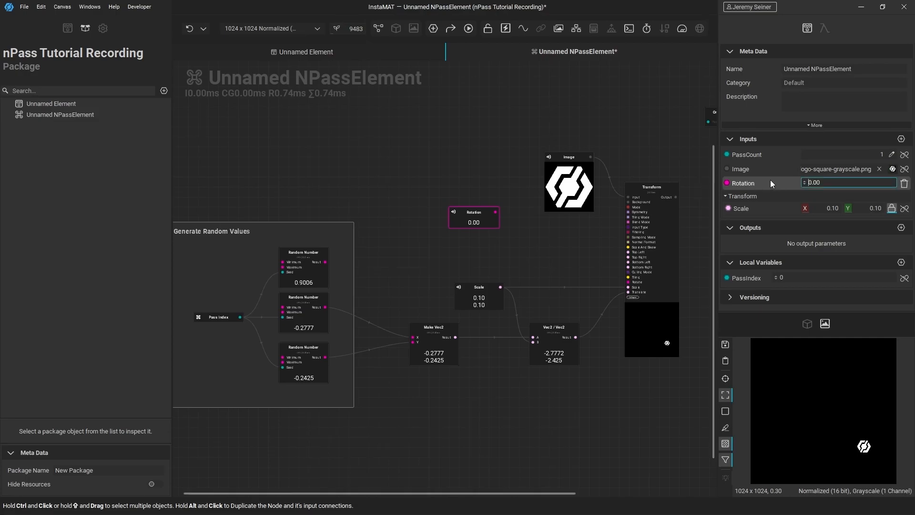
click(824, 28)
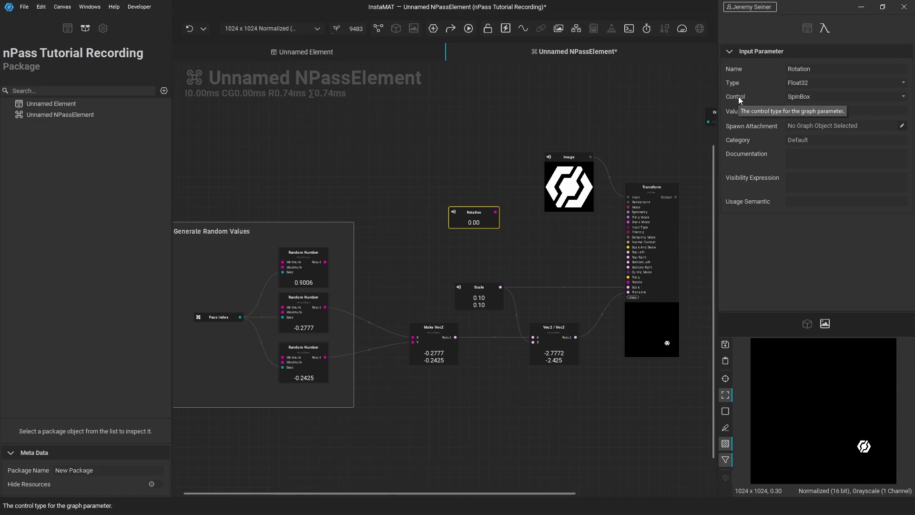
click(812, 97)
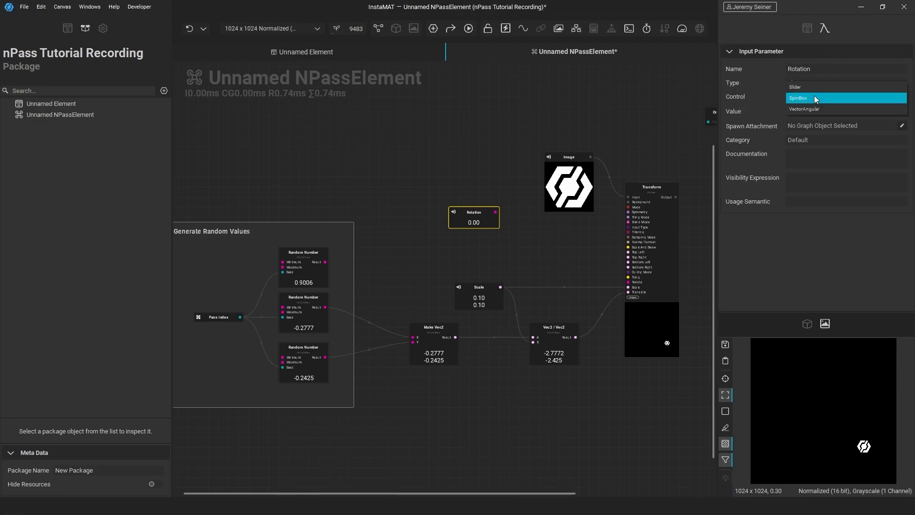
click(803, 109)
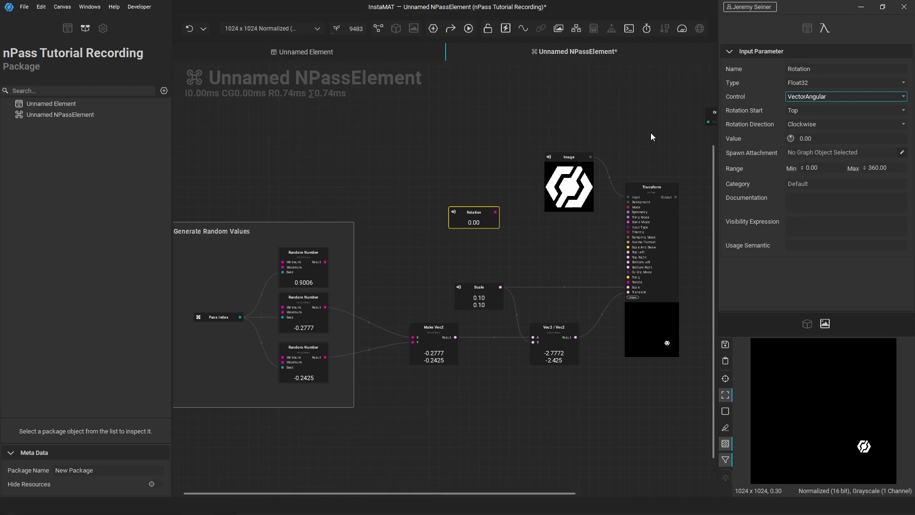
Add a second Float32 graph input named RotationVariance
click(808, 28)
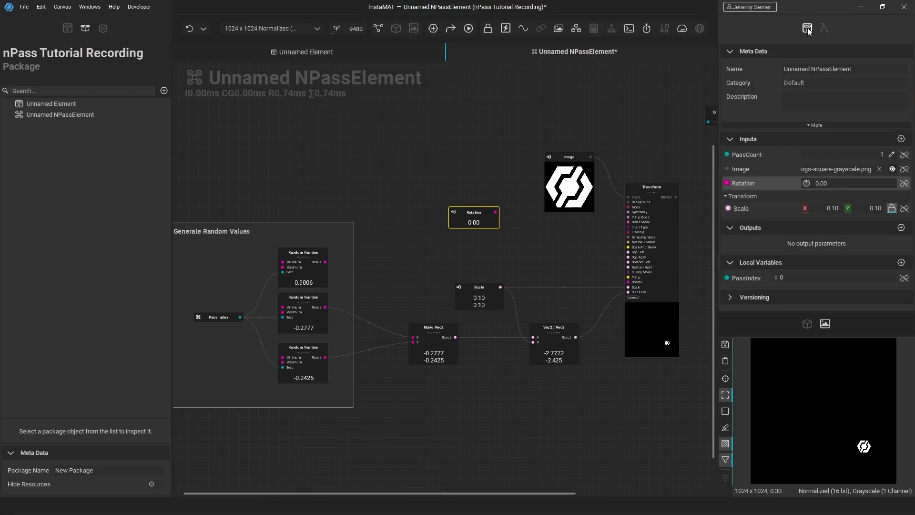
click(902, 138)
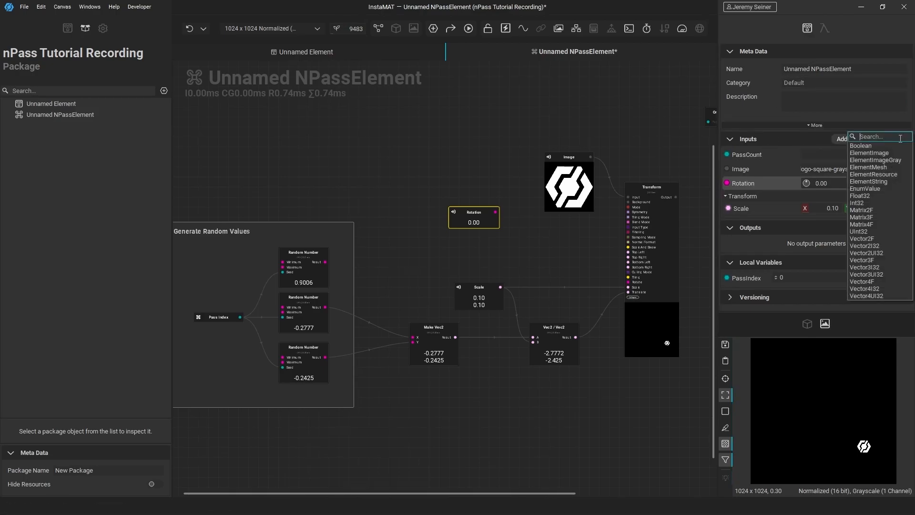
click(863, 195)
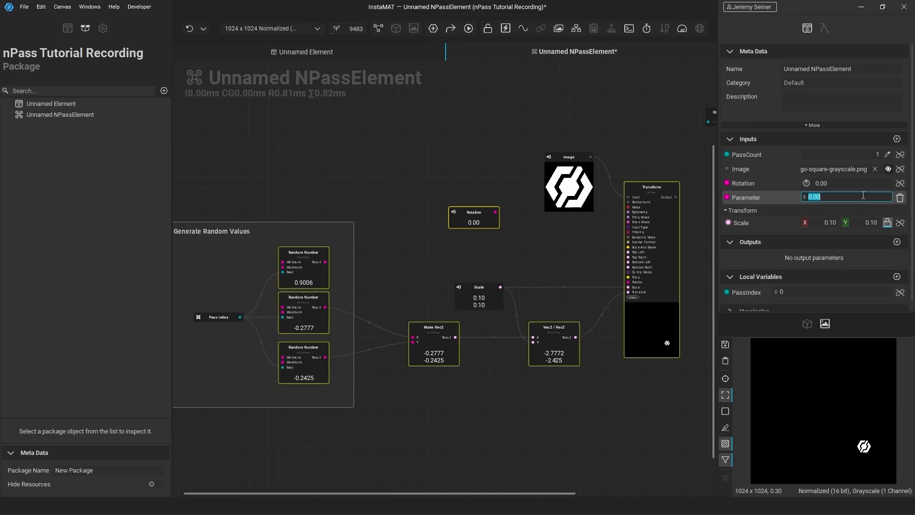
double_click(739, 196)
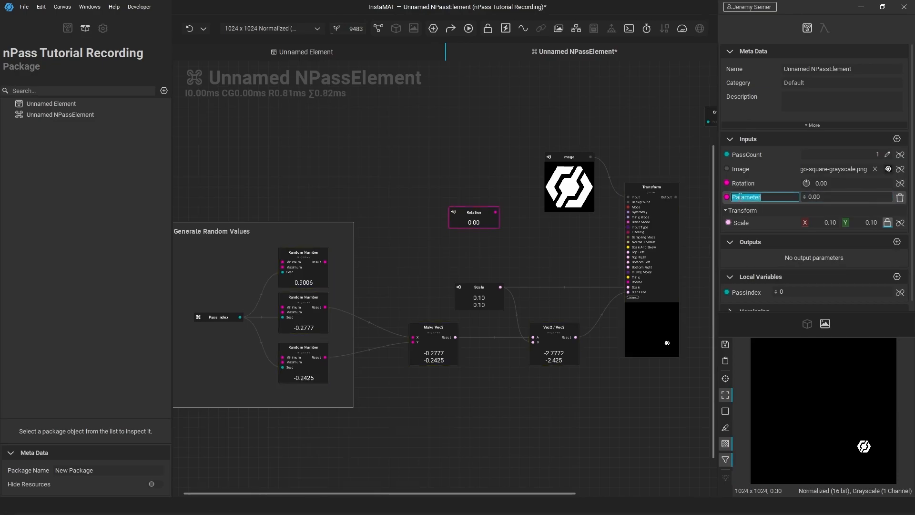
text(RotationVariance)
key(Return)
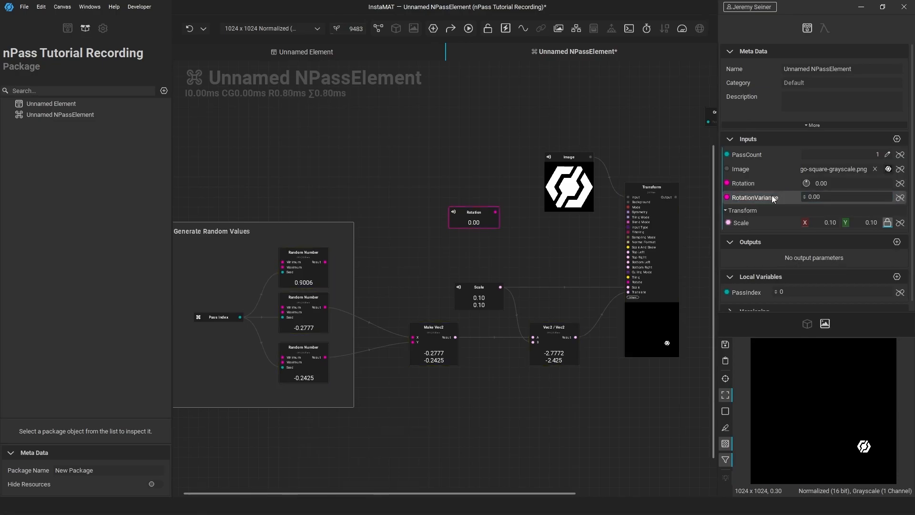
Set the RotationVariance input's control type to VectorAngular
click(826, 28)
click(807, 99)
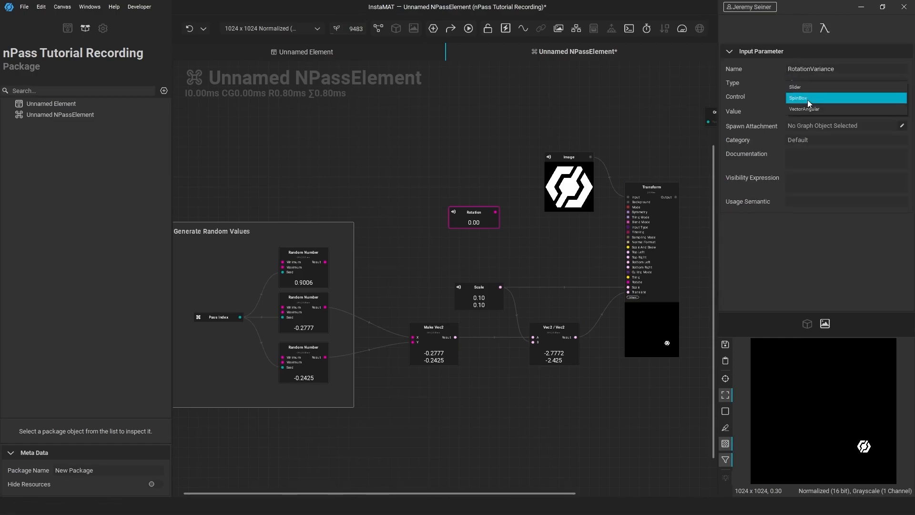
click(814, 111)
click(809, 100)
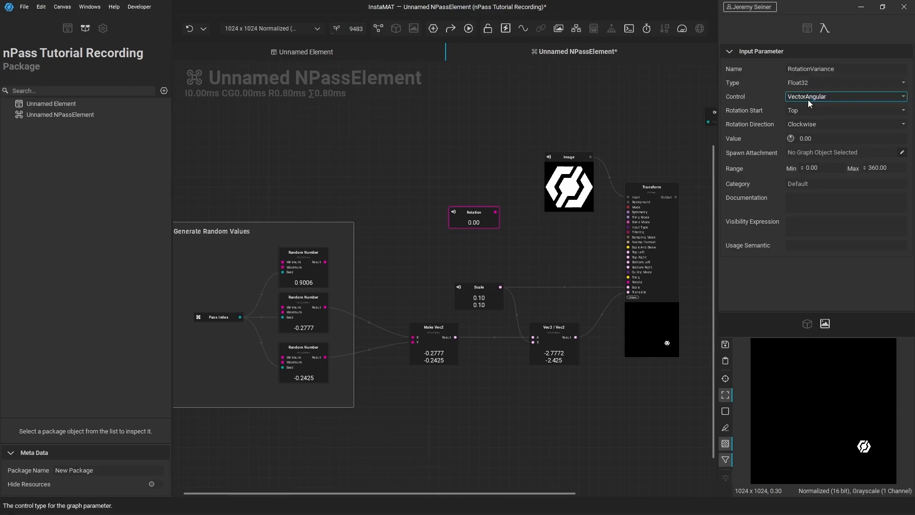
Set RotationVariance to 64 and place it on the canvas near the Rotation node
click(807, 28)
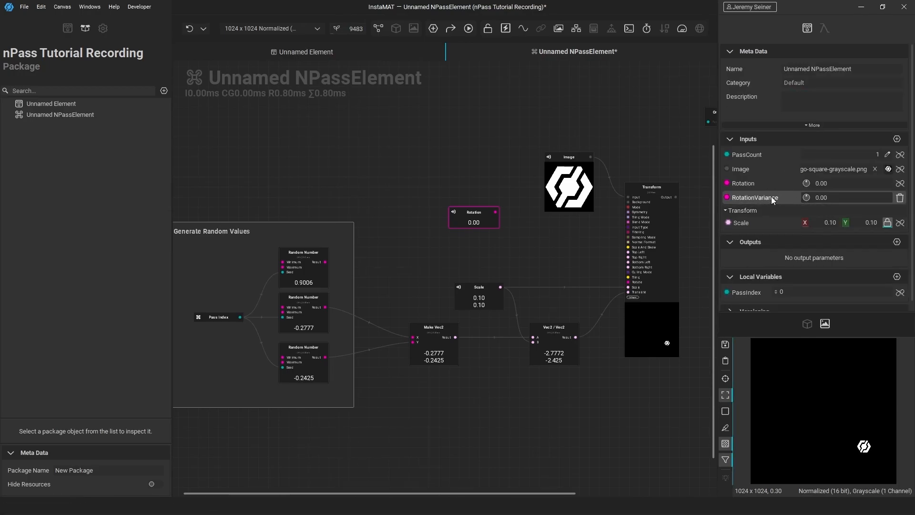
double_click(825, 198)
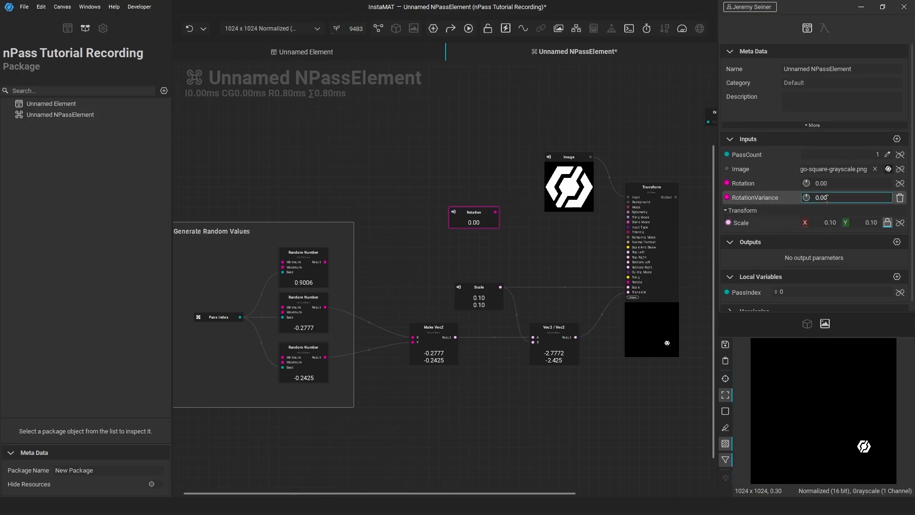
triple_click(828, 197)
text(64)
key(Return)
drag(762, 196, 416, 238)
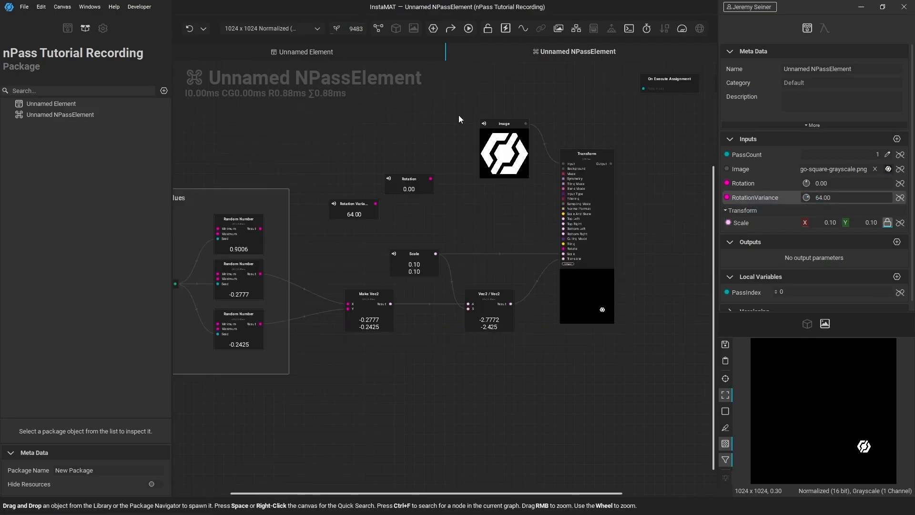
Move the Image, Scale, Make Vec2, Vec2 / Vec2 and Transform nodes farther from the random values group to make room
drag(459, 116, 612, 334)
drag(598, 294, 619, 299)
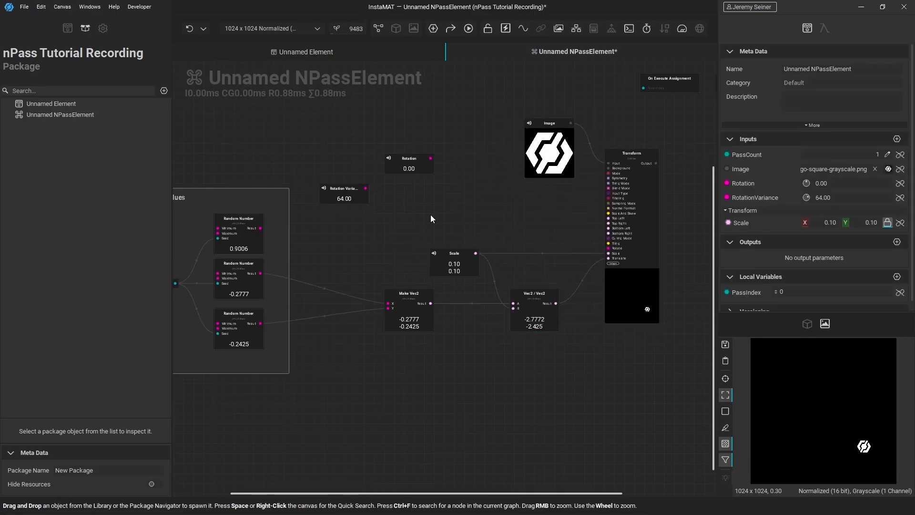
Multiply RotationVariance by the uppermost Random Number result using a new Float * Float node
scroll(368, 200, up, 3)
click(345, 188)
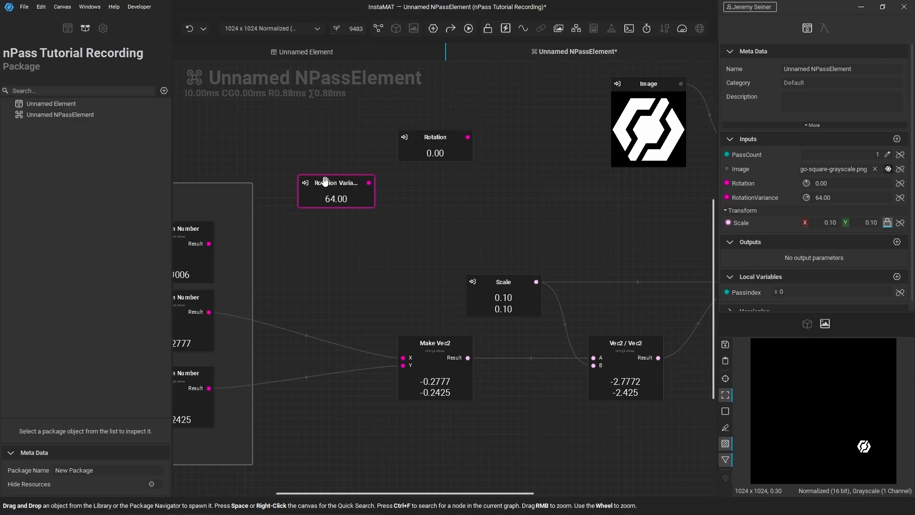
click(350, 239)
middle_drag(351, 239, 396, 238)
click(431, 181)
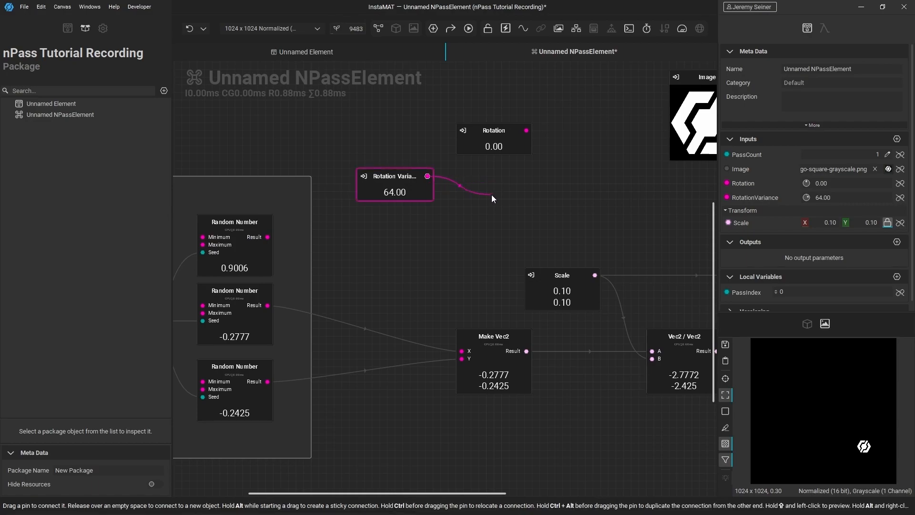
drag(492, 196, 492, 196)
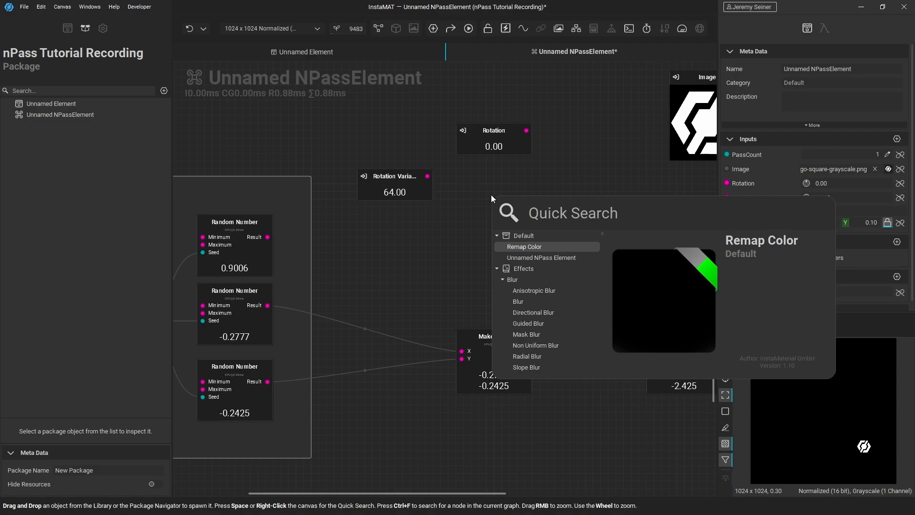
text(*)
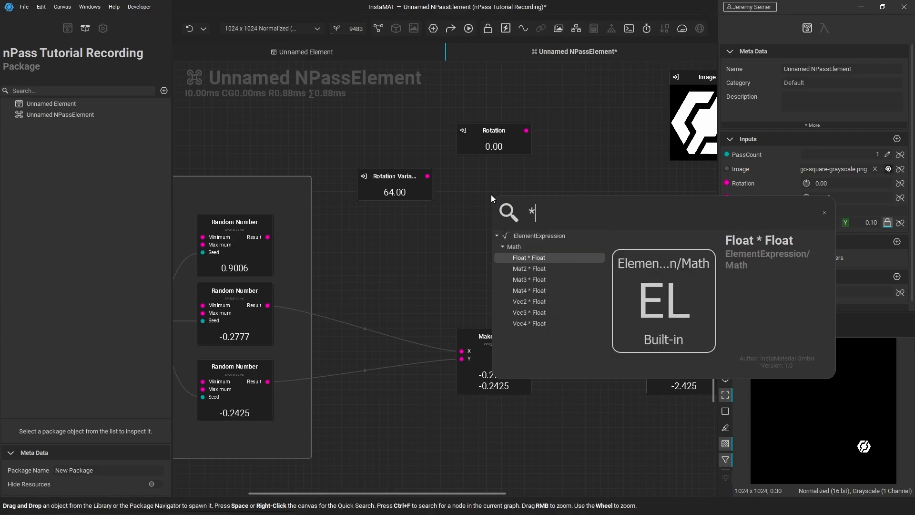
key(Return)
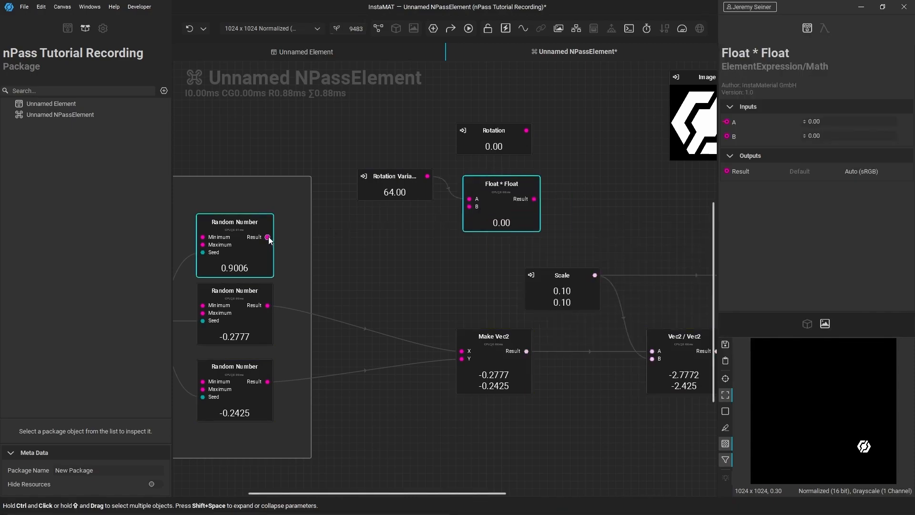
drag(359, 239, 469, 207)
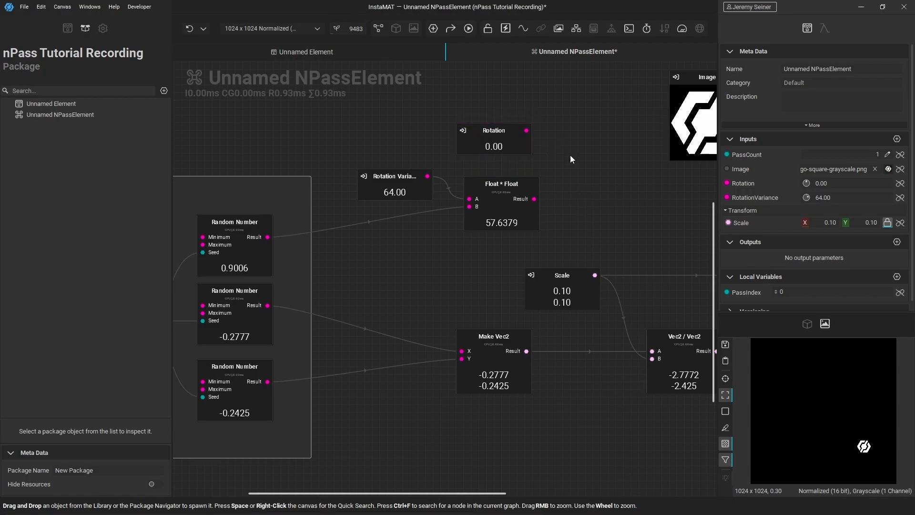
Add the Rotation input to the Float * Float result using a new Float + Float node
drag(526, 130, 600, 186)
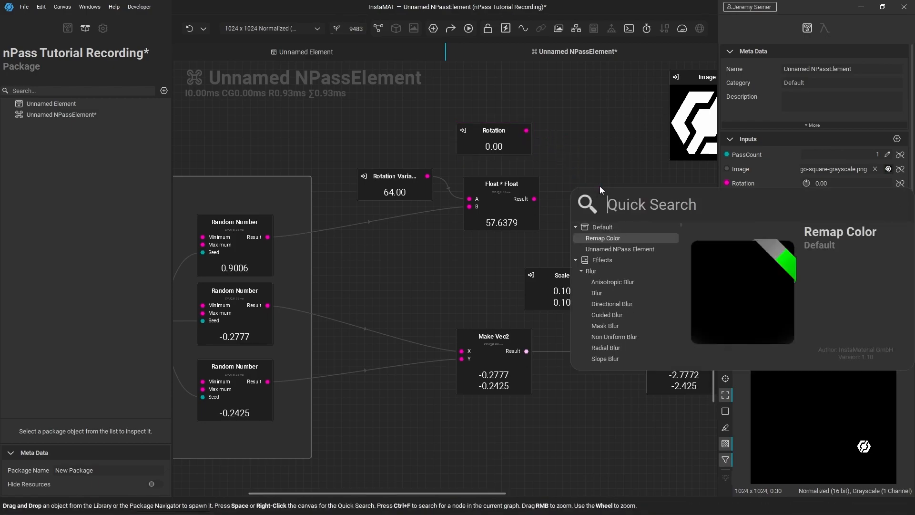
text(+)
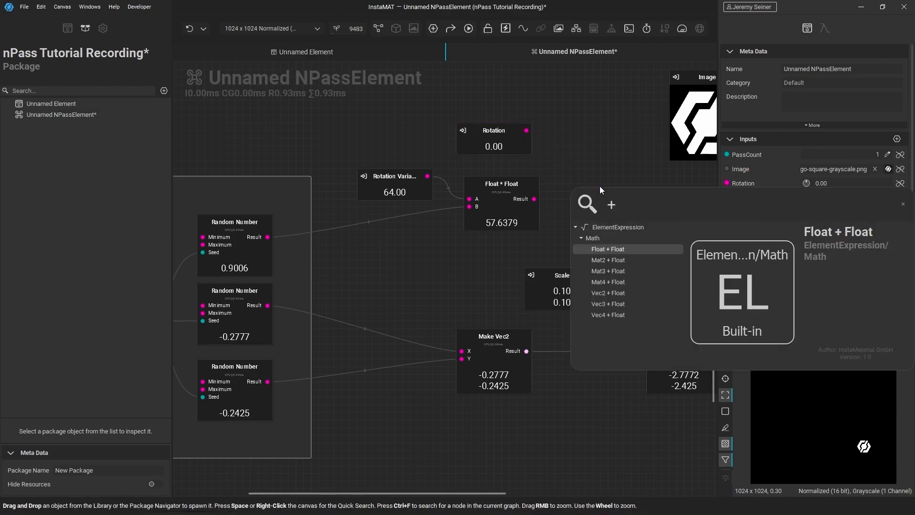
click(611, 248)
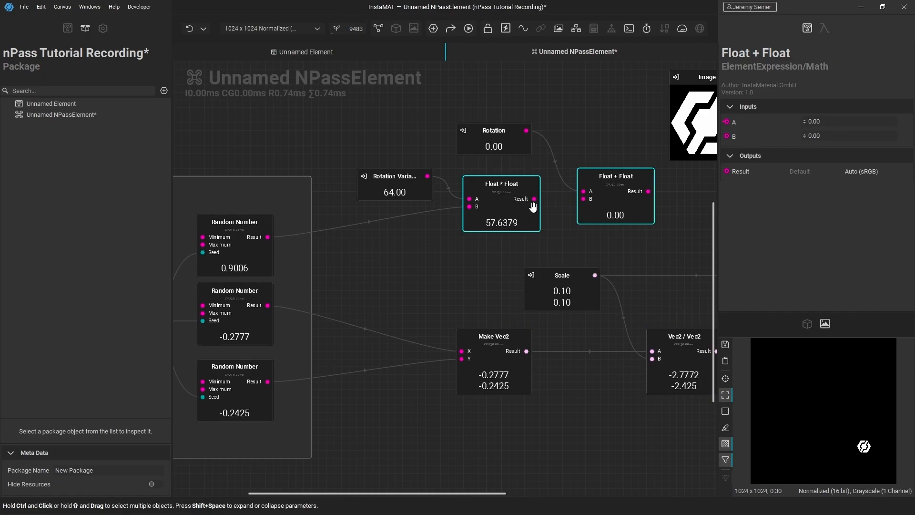
drag(534, 200, 584, 198)
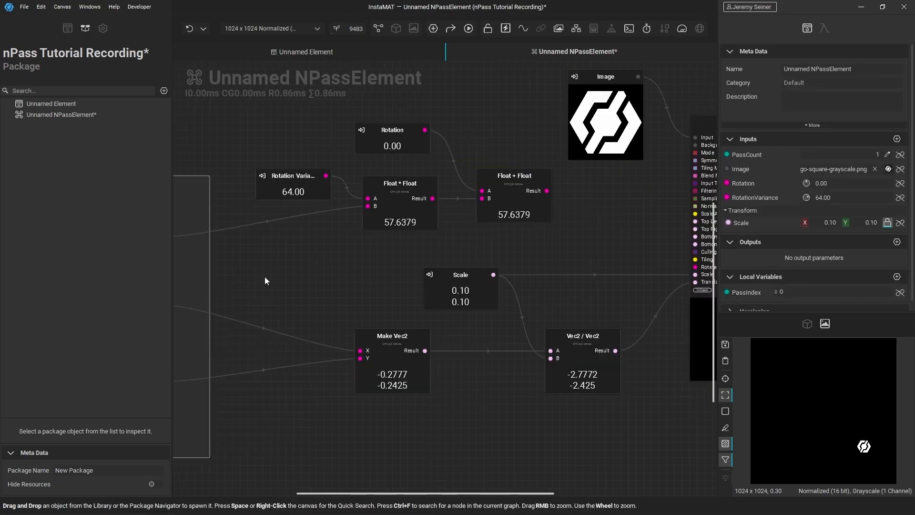
Connect the Float + Float result to the Transform node's Rotate input
click(409, 185)
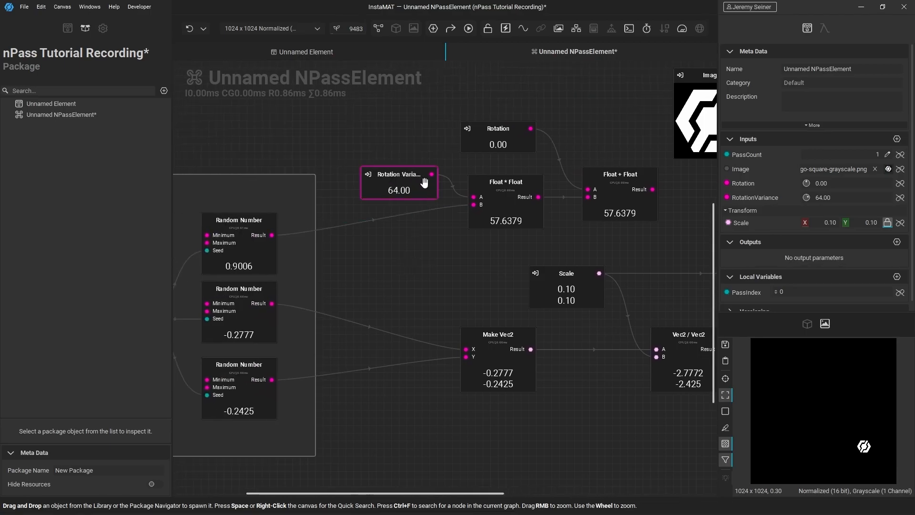
click(236, 231)
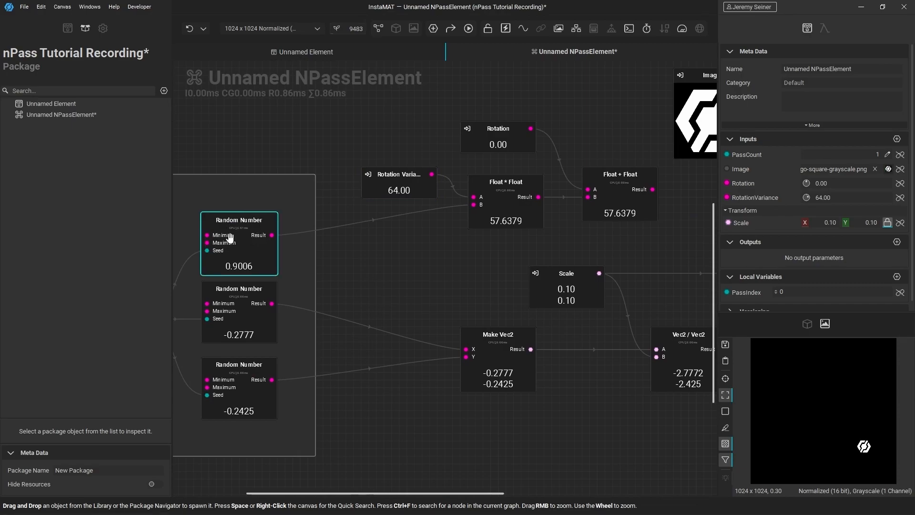
click(331, 262)
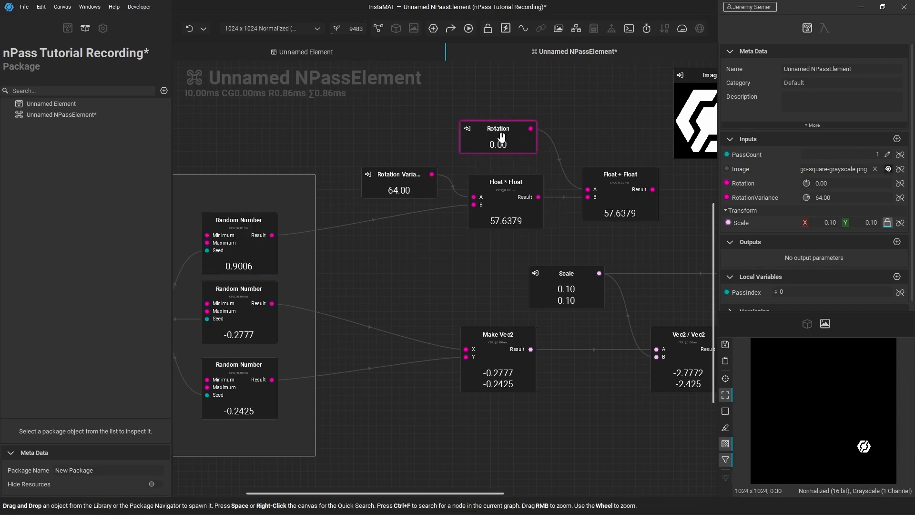
click(516, 190)
middle_drag(678, 213, 490, 216)
drag(456, 193, 603, 271)
Vary PassCount to preview the random rotation and translation, and return it to 1
drag(804, 155, 811, 156)
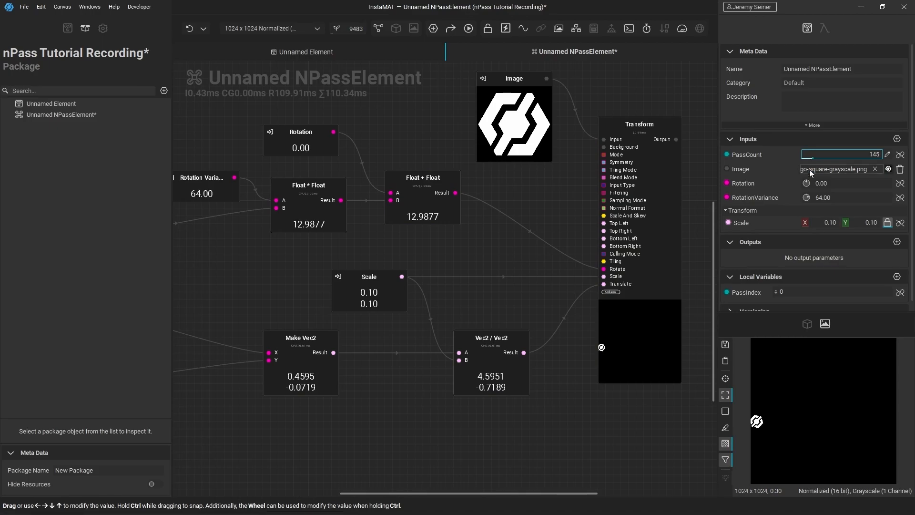
click(808, 181)
mouse_move(808, 181)
mouse_down()
mouse_move(814, 201)
mouse_move(820, 168)
mouse_up()
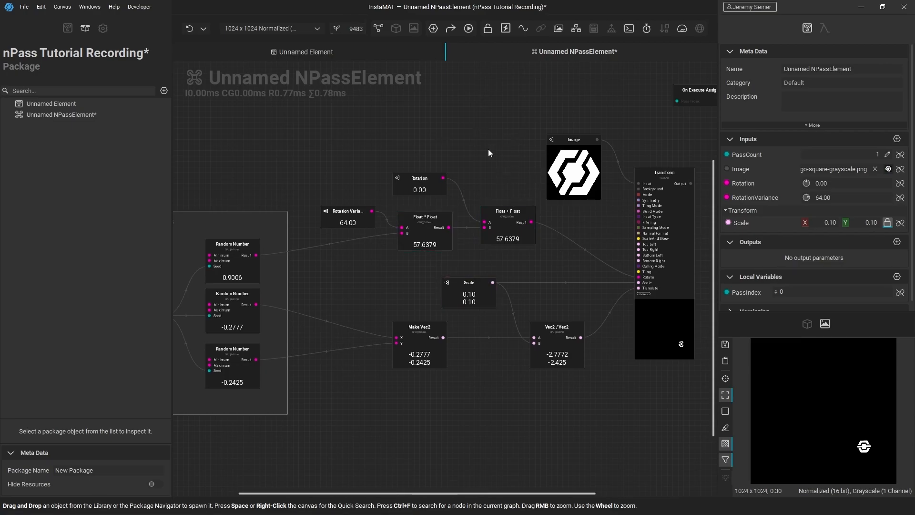
Group the rotation, scale, vector, Image and Transform nodes under the name "Set up our random scatter transform"
middle_drag(501, 166, 491, 157)
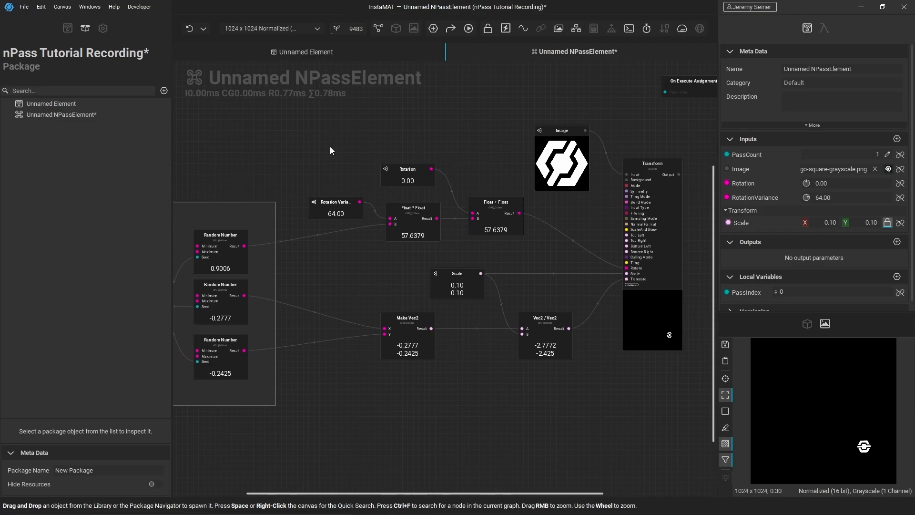
drag(323, 133, 673, 395)
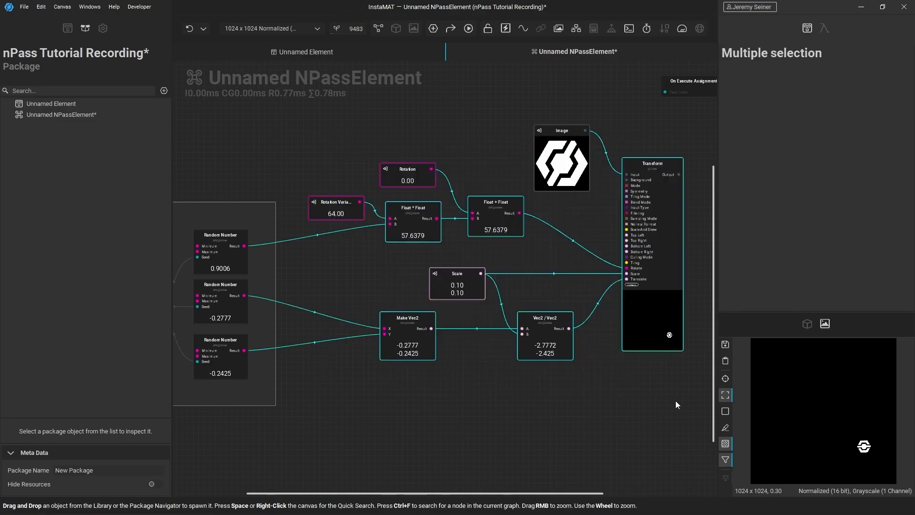
key(ctrl+g)
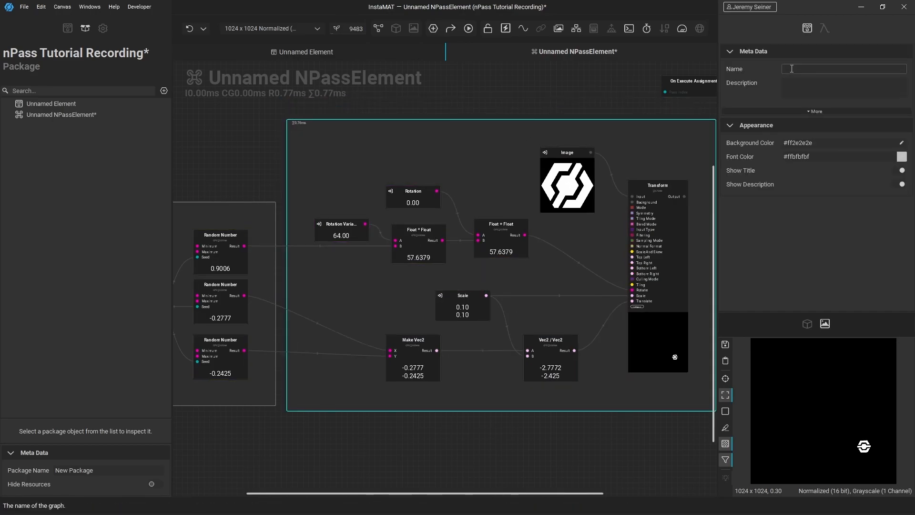
click(792, 69)
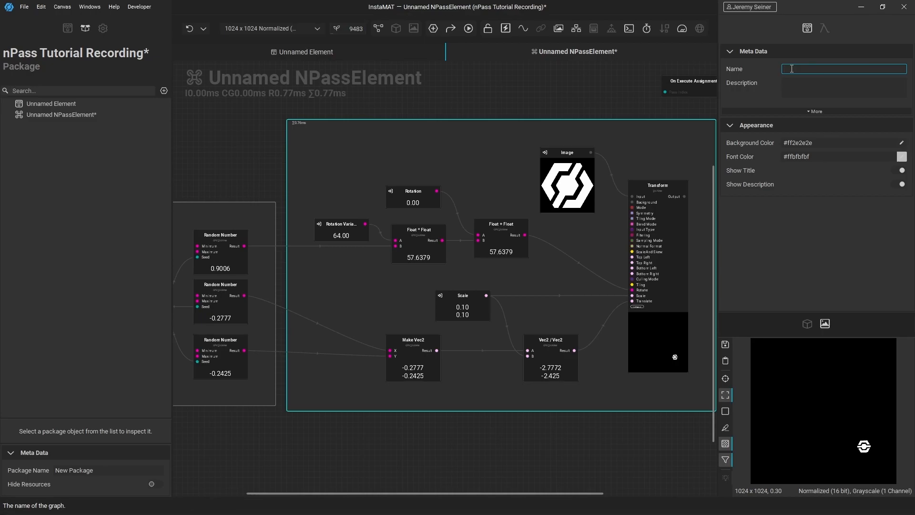
text(Set up our random scatter transform)
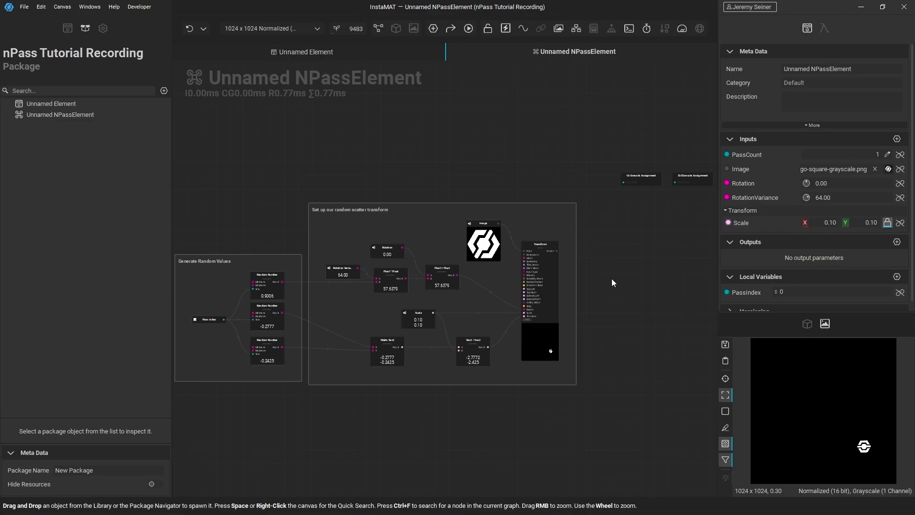
Create an ElementImageGray local variable named Buffer and place it on the canvas beside the random scatter transform group
scroll(782, 270, down, 1)
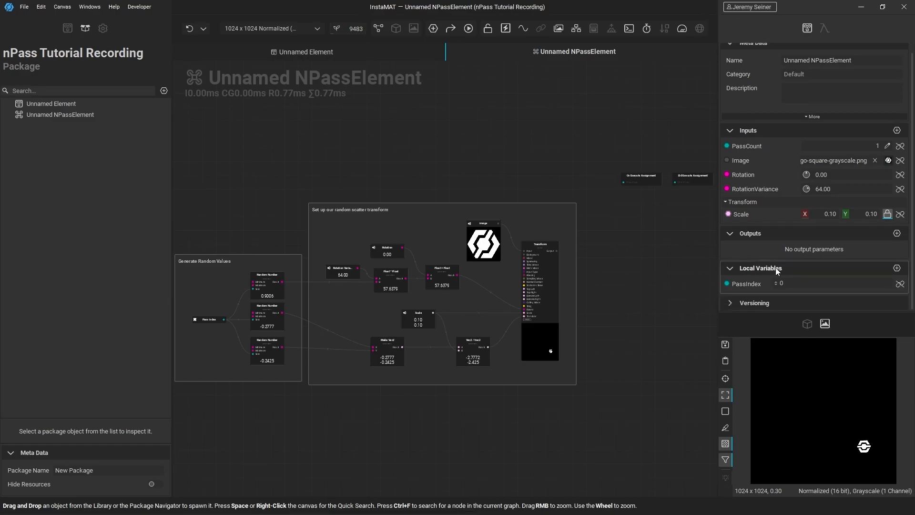
click(898, 269)
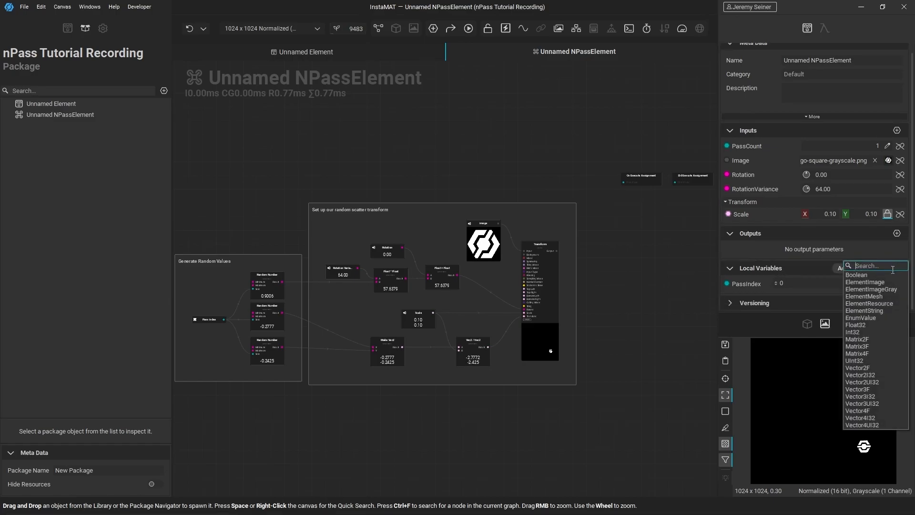
click(872, 290)
double_click(743, 298)
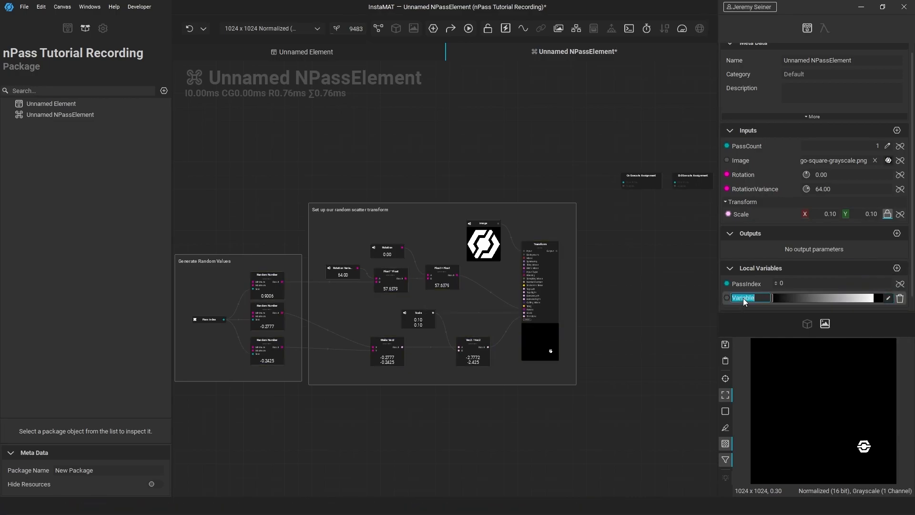
text(Buffer)
key(Return)
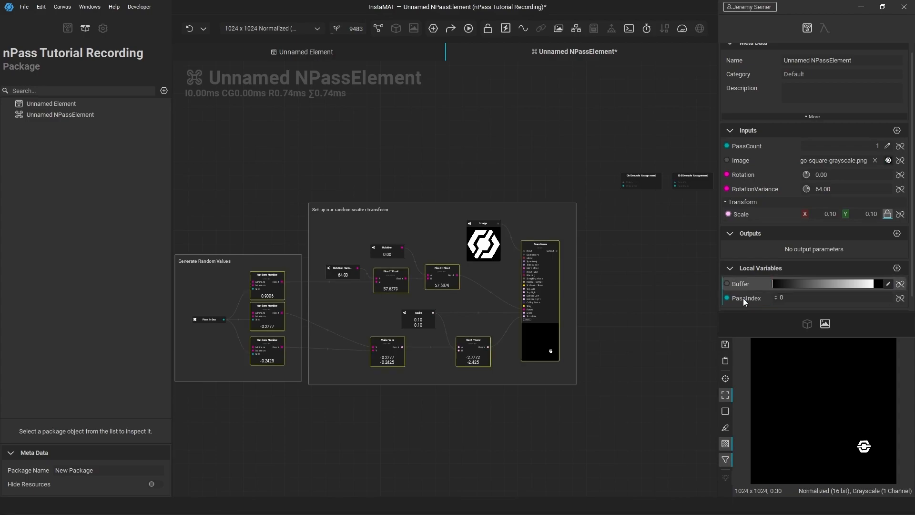
drag(749, 285, 629, 293)
scroll(588, 273, up, 2)
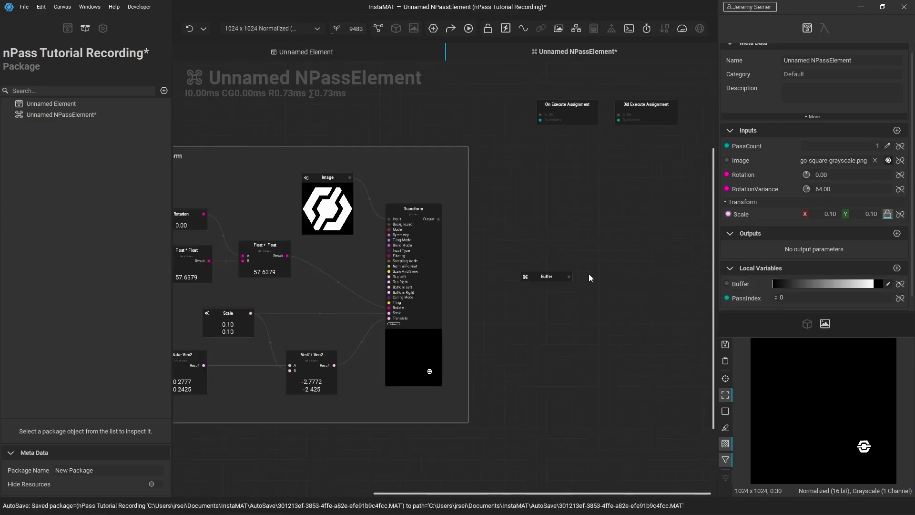
Add a Blend node with the Transform output as its Foreground and Buffer as its Background
scroll(583, 272, up, 2)
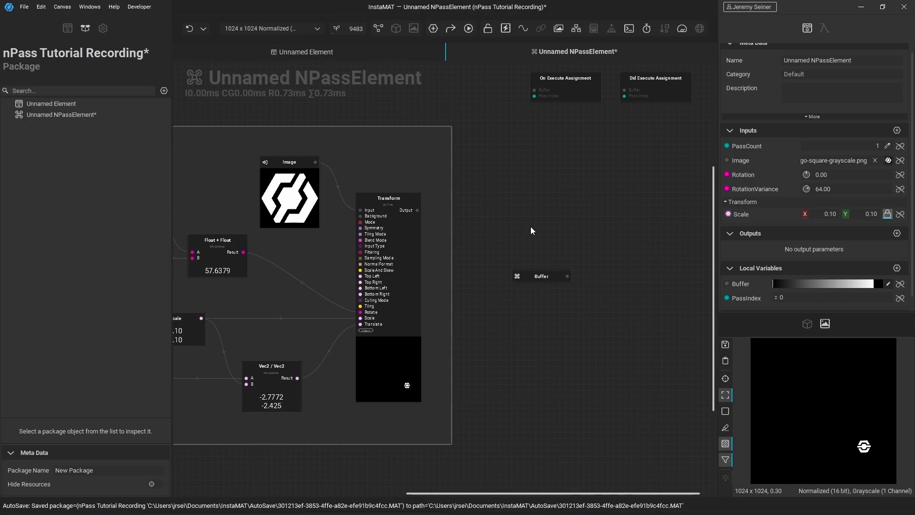
key(Tab)
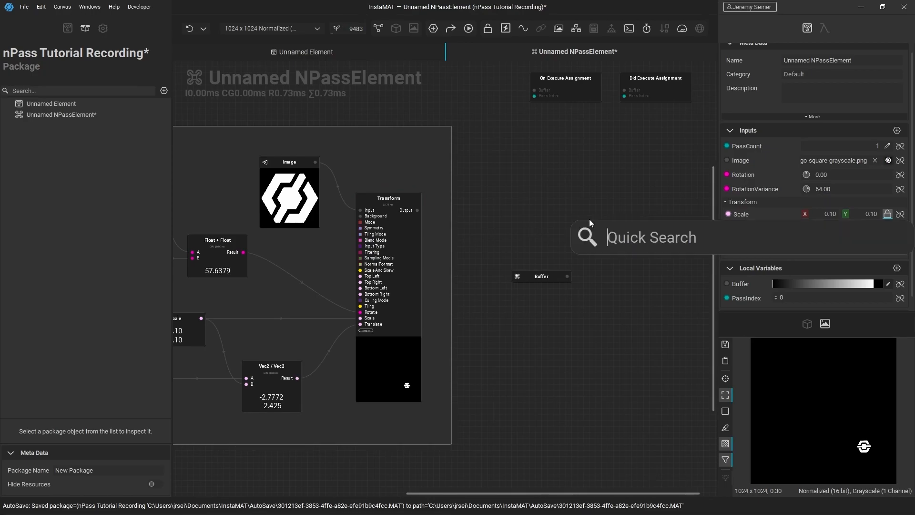
text(blend)
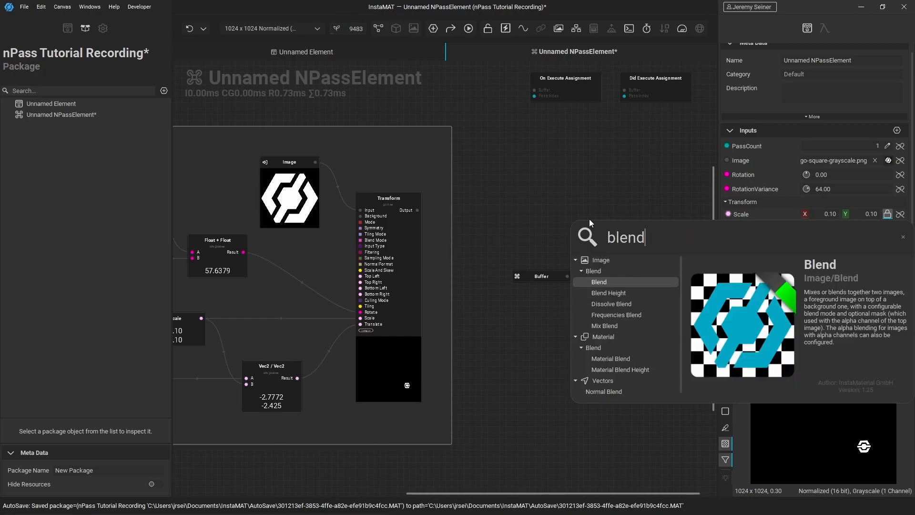
key(Return)
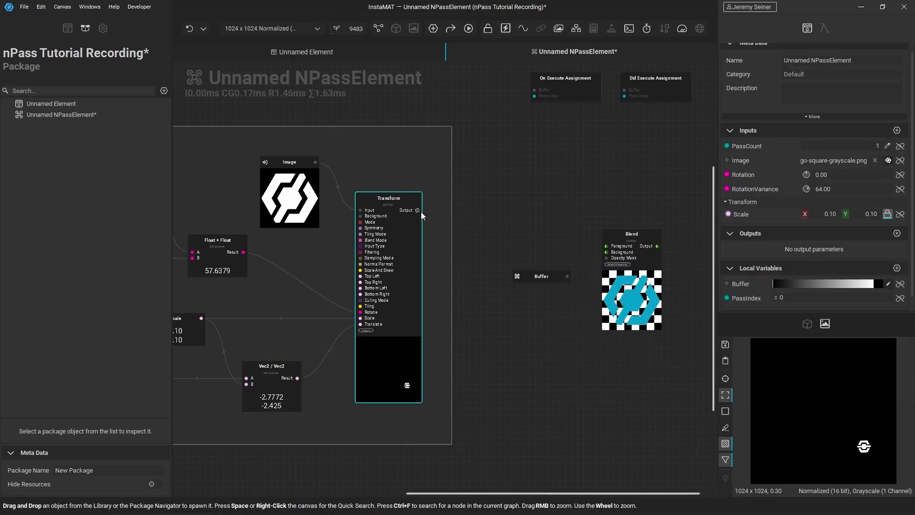
drag(418, 211, 606, 246)
scroll(579, 267, up, 2)
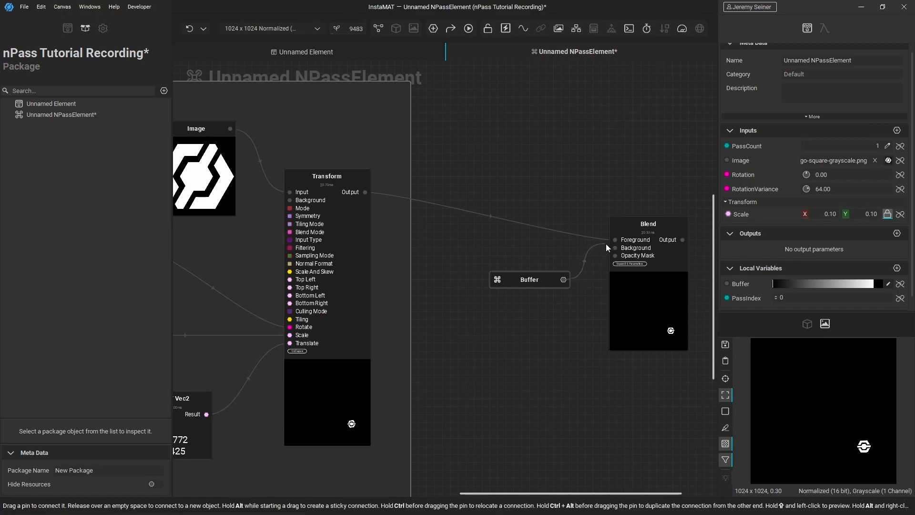
Set the Blend node's mode to Maximum
click(673, 255)
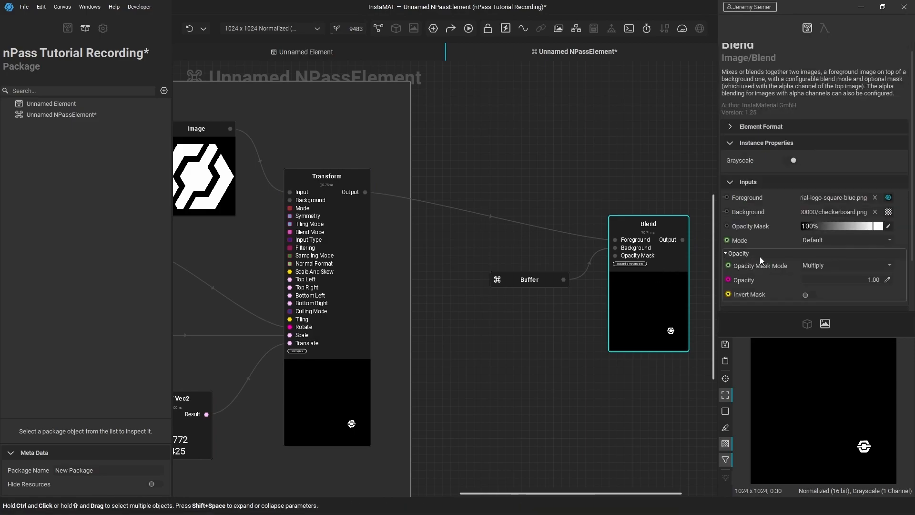
click(812, 242)
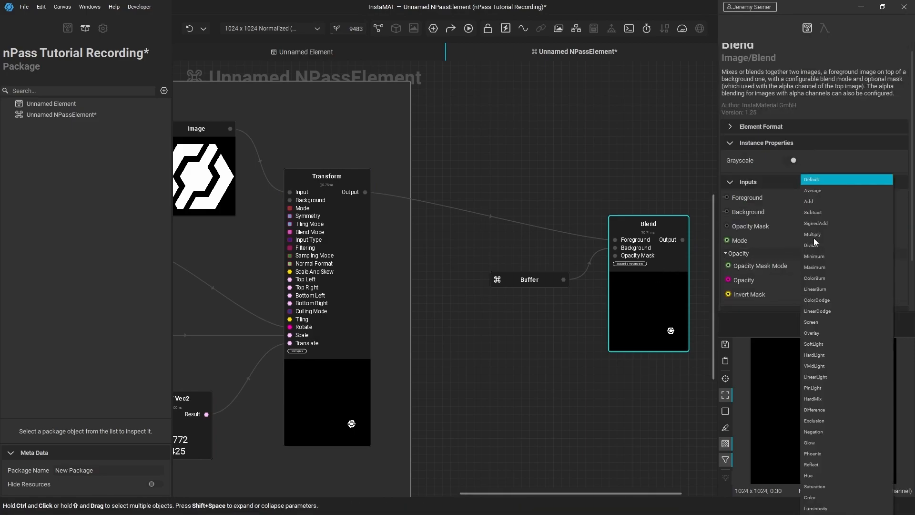
click(816, 268)
scroll(627, 228, down, 2)
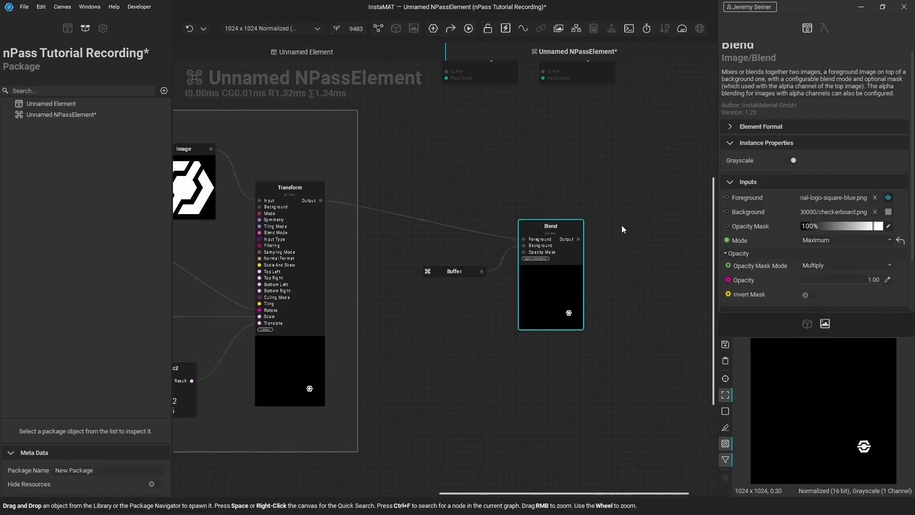
scroll(605, 240, up, 1)
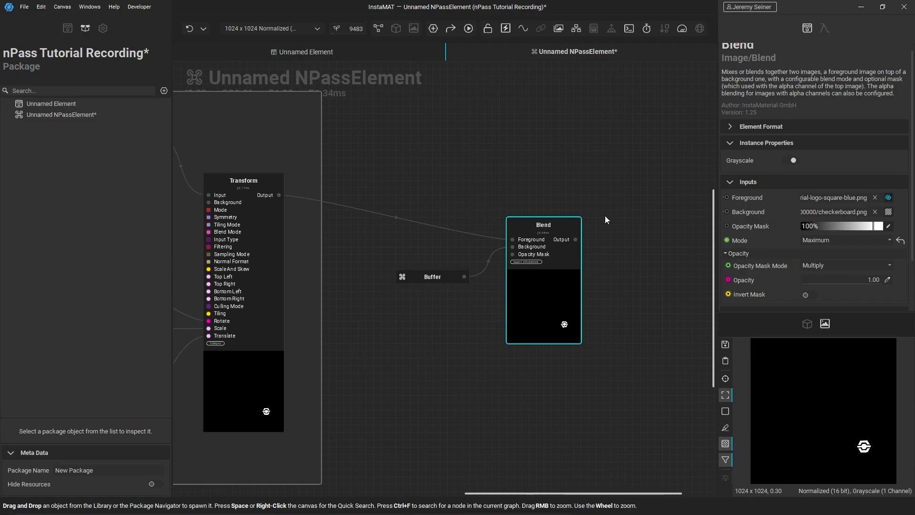
middle_drag(617, 145, 603, 213)
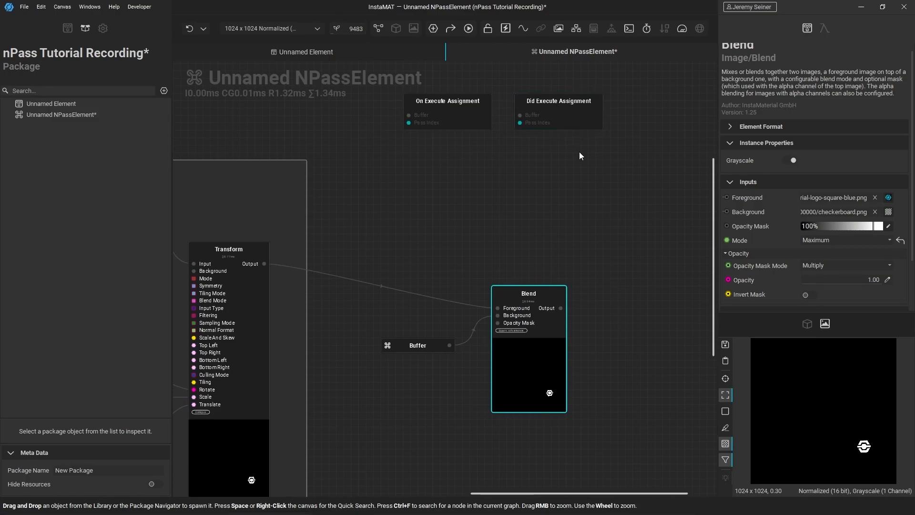
Move the Did Execute Assignment node further from On Execute Assignment and connect the Blend output to its Buffer input
drag(546, 103, 657, 105)
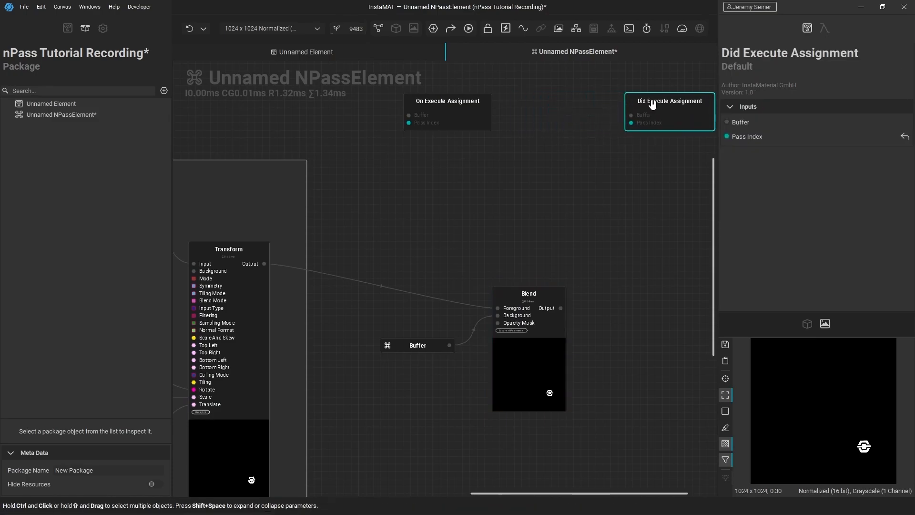
click(603, 324)
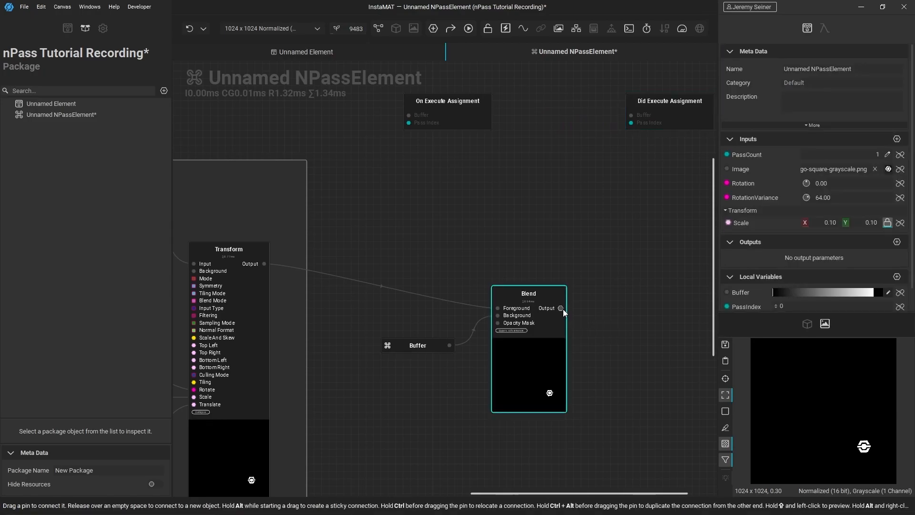
drag(575, 257, 631, 116)
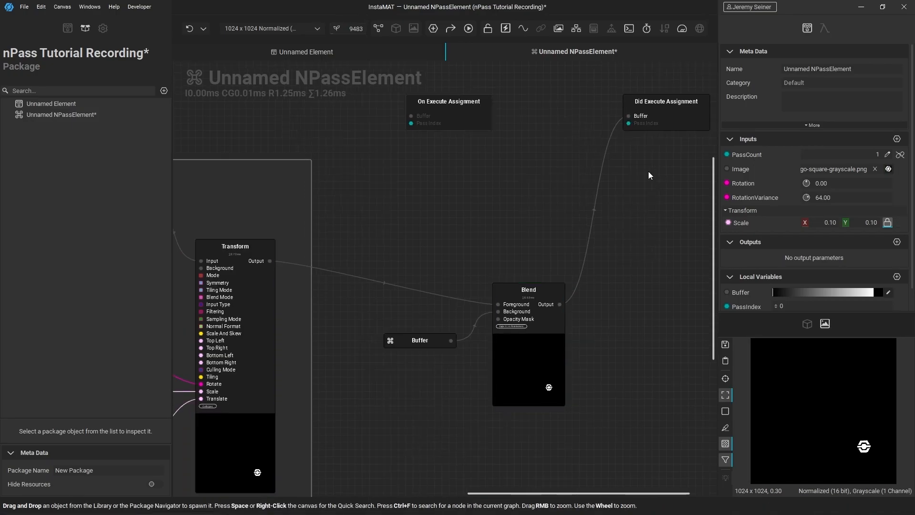
Preview the Blend node's output image and test how it responds to different PassCount values
scroll(648, 175, down, 2)
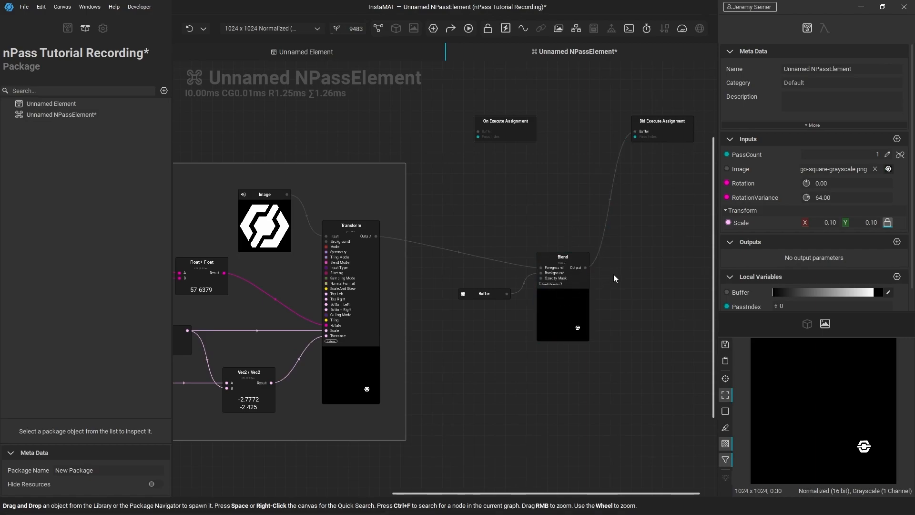
right_click(560, 310)
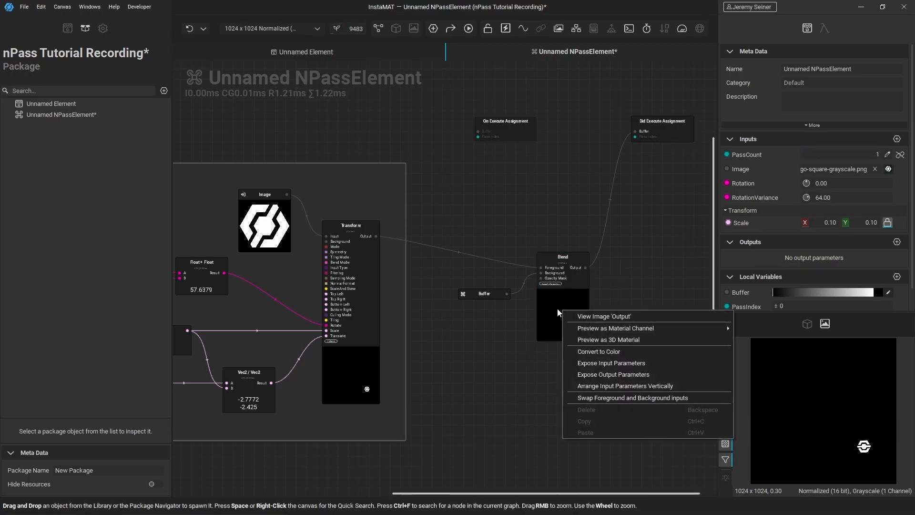
click(583, 316)
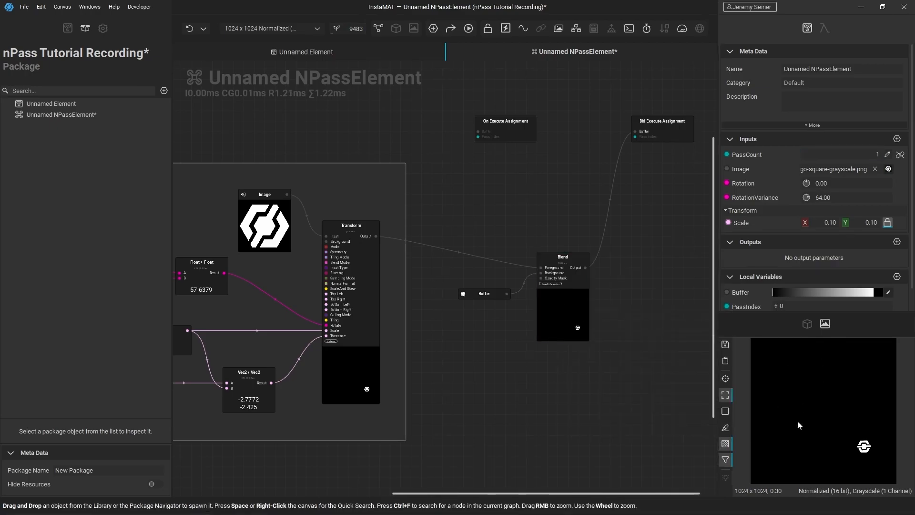
drag(798, 154, 802, 155)
drag(803, 156, 636, 276)
Expose the Blend node's Output as a graph output
scroll(637, 277, down, 1)
middle_drag(646, 281, 546, 286)
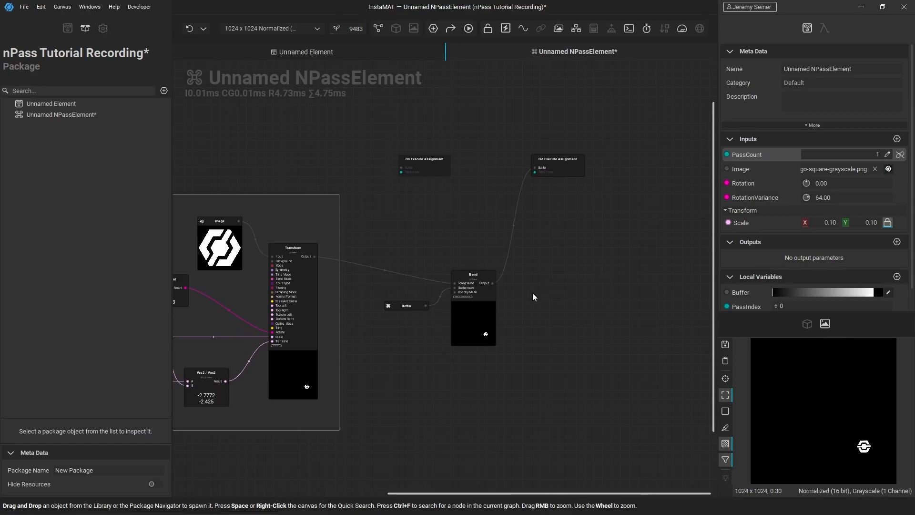
scroll(530, 291, up, 2)
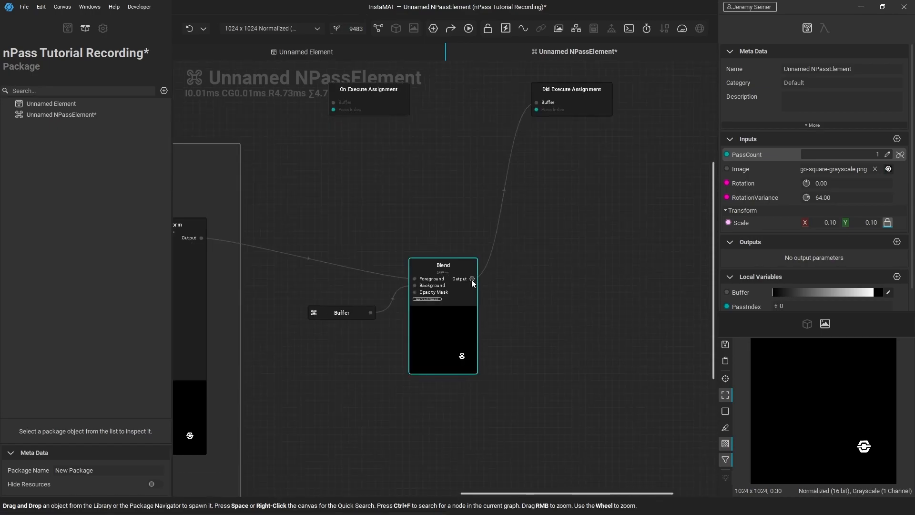
drag(472, 280, 594, 279)
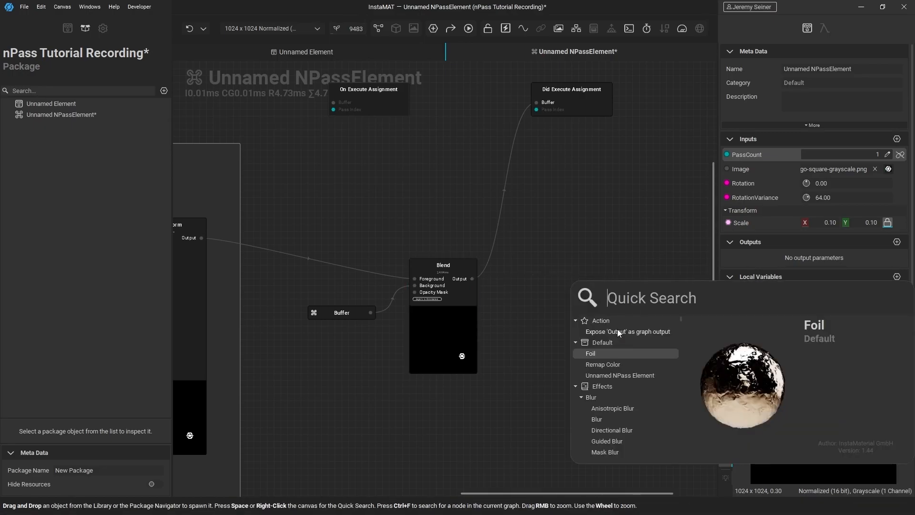
click(653, 331)
scroll(555, 357, down, 1)
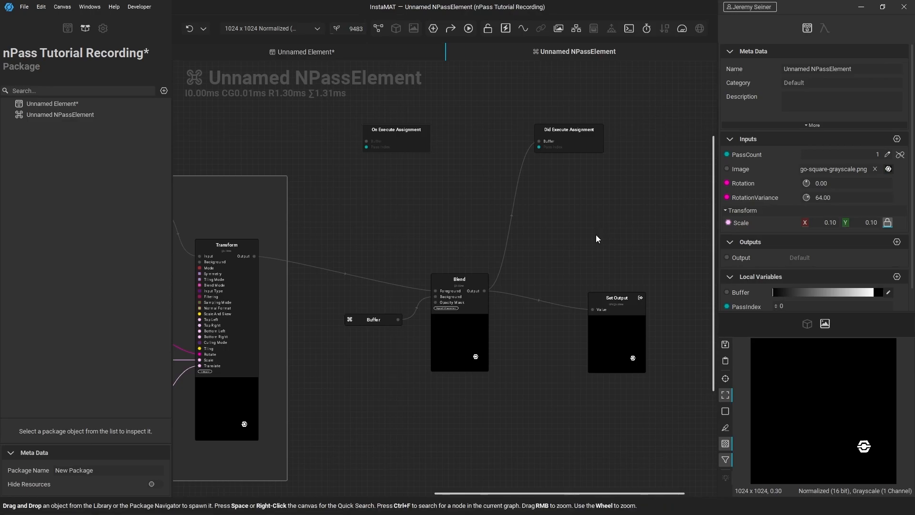
Rename the nPass graph to Simple Scatter
click(757, 67)
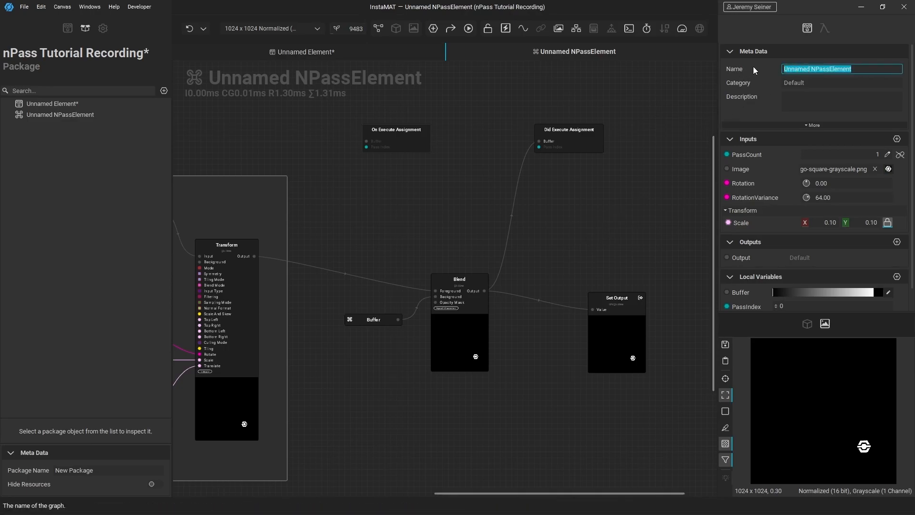
text(Simple S)
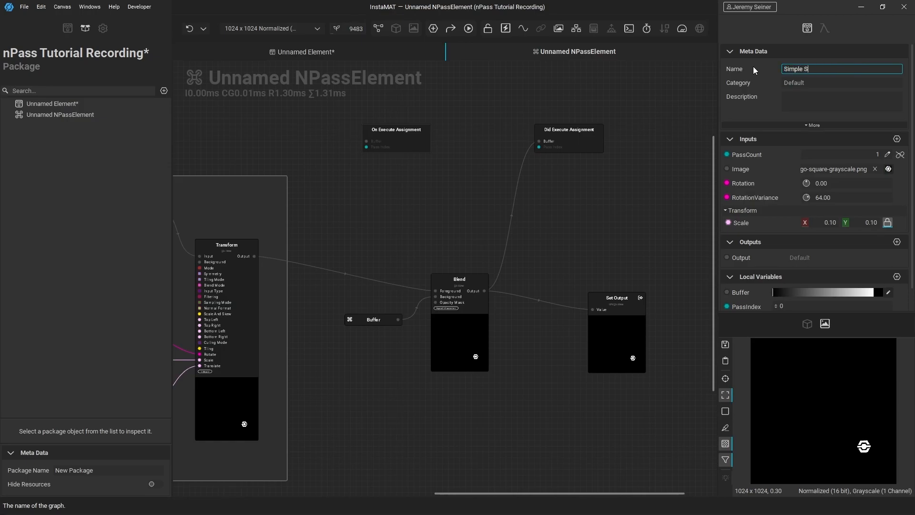
text(catter)
key(Return)
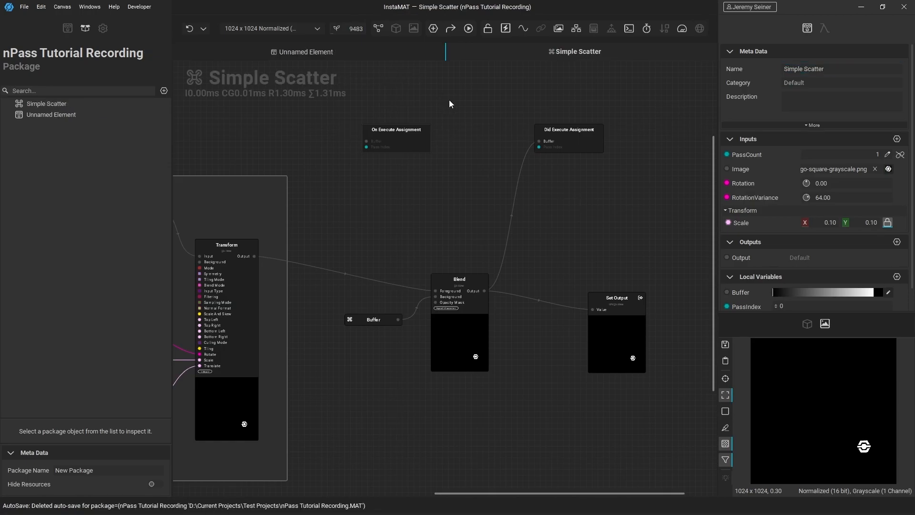
Place the Simple Scatter graph as a node in the Unnamed Element graph and set its Pass Count to 7
click(320, 54)
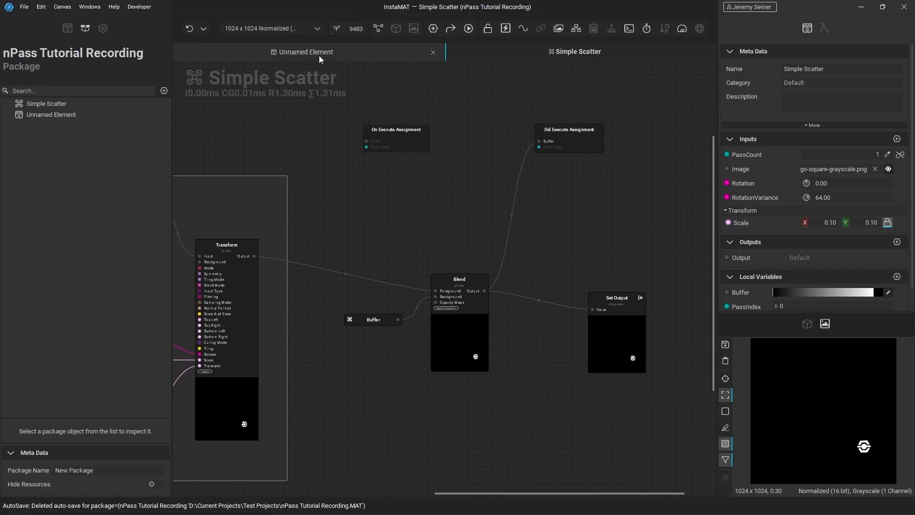
drag(58, 103, 433, 220)
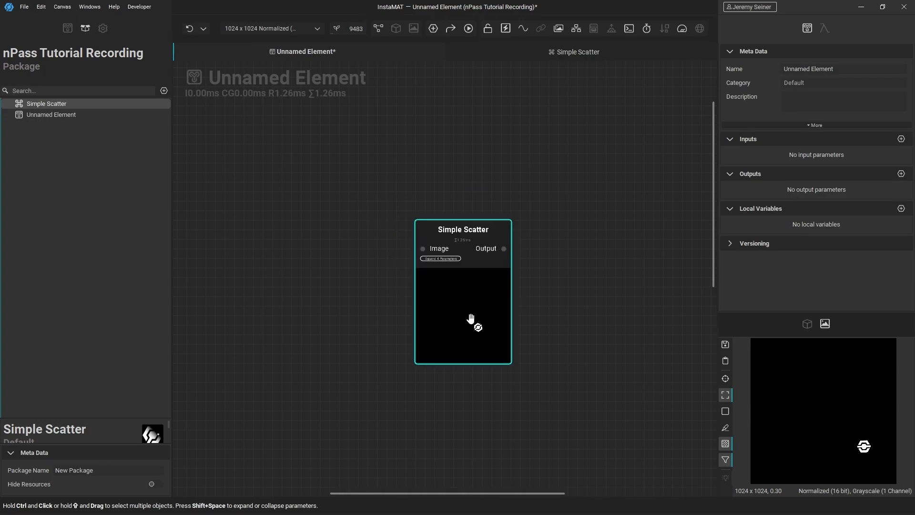
click(484, 302)
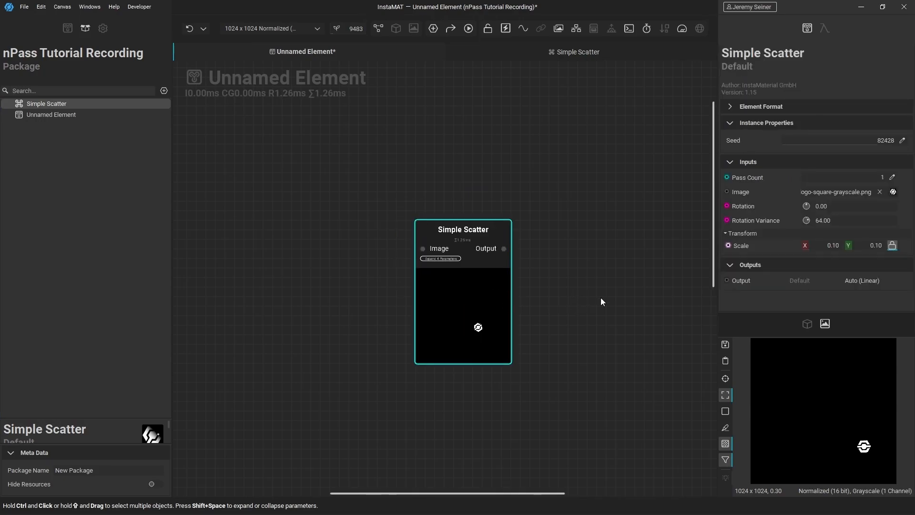
drag(803, 179, 803, 182)
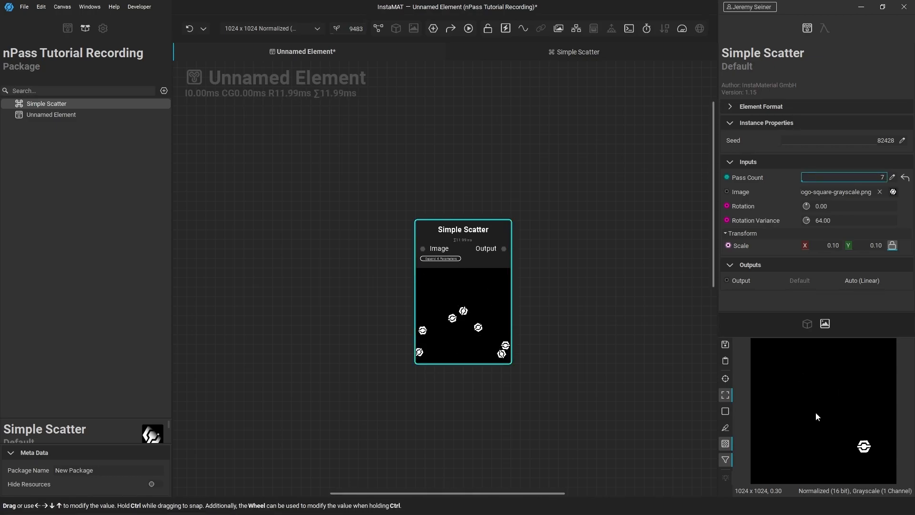
Show the Simple Scatter node's output in the image preview and raise its Pass Count to 18
right_click(470, 292)
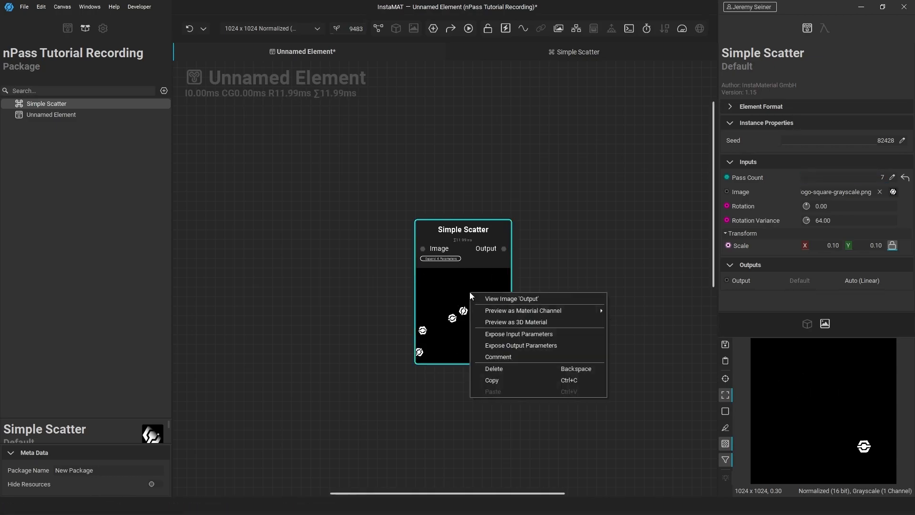
click(551, 253)
click(506, 251)
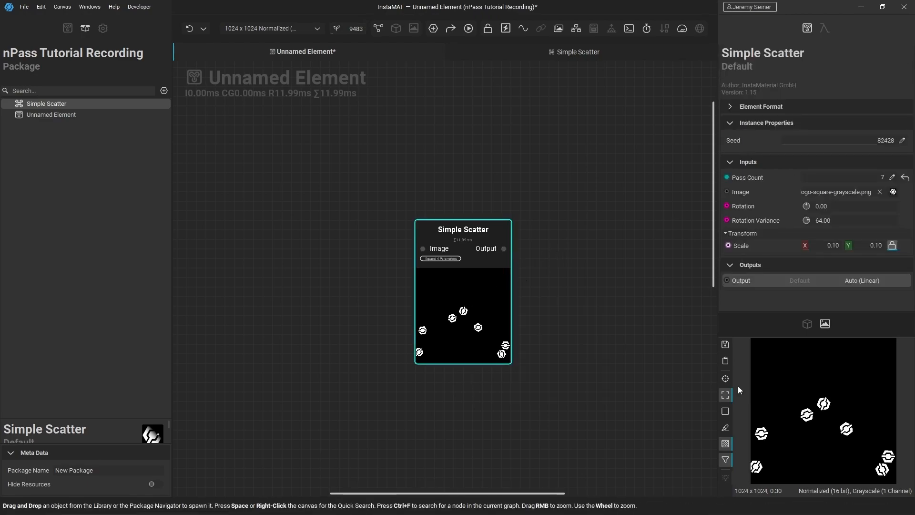
drag(804, 179, 804, 180)
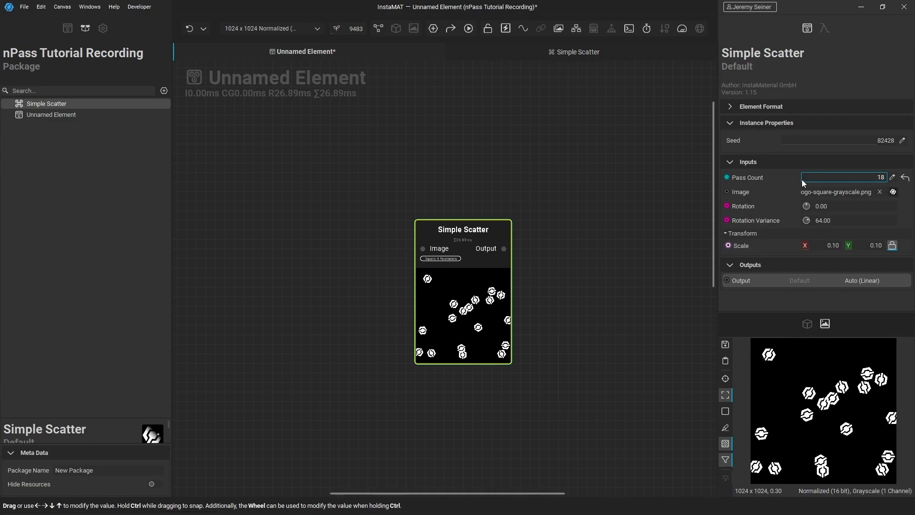
Add the library image instamat-logo-square-white-soft.png to the canvas and connect it to the Simple Scatter node's Image input
click(67, 29)
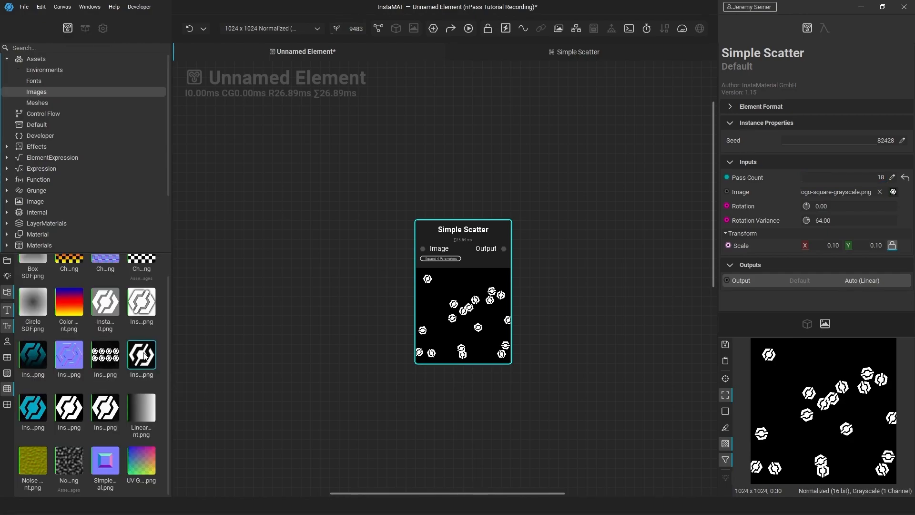
mouse_move(145, 355)
drag(145, 356, 331, 267)
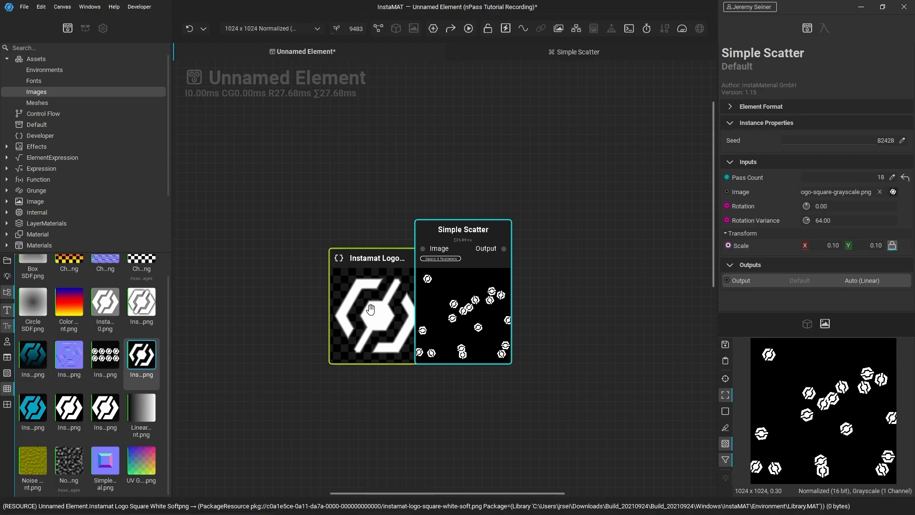
drag(371, 310, 294, 272)
drag(342, 220, 423, 248)
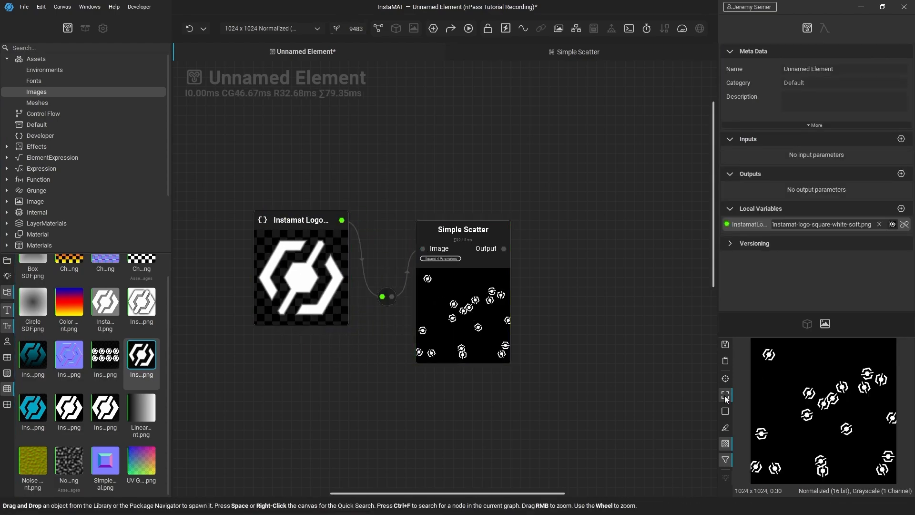
Set the Simple Scatter node's Pass Count to 46, Rotation to 73, Rotation Variance to 186 and Seed to 17624
scroll(852, 391, up, 6)
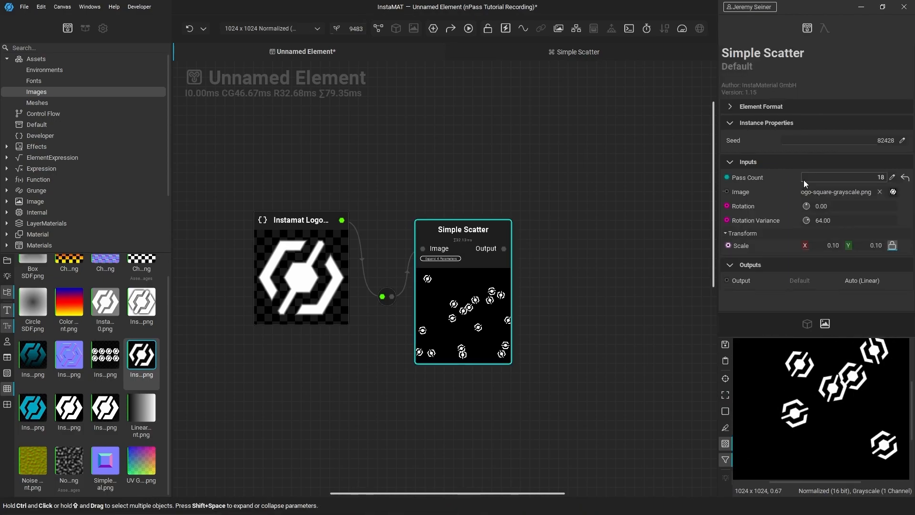
drag(804, 180, 808, 250)
drag(785, 142, 801, 145)
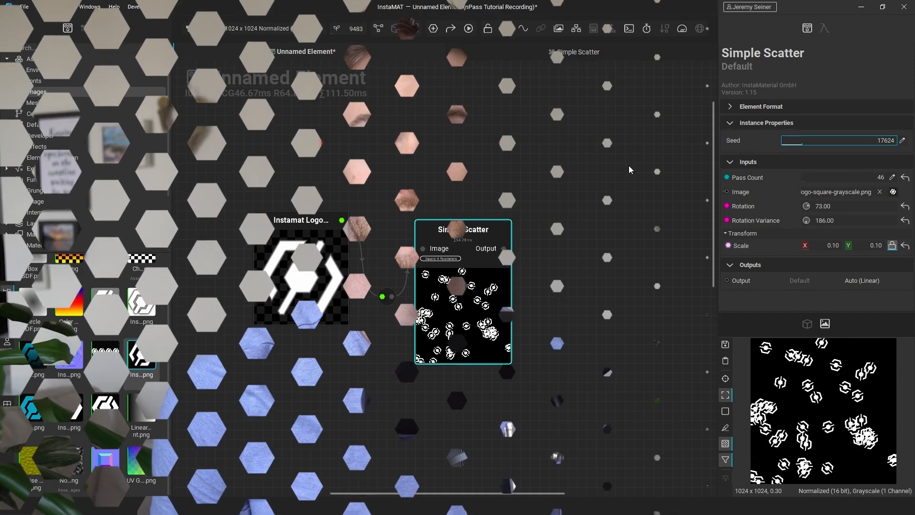